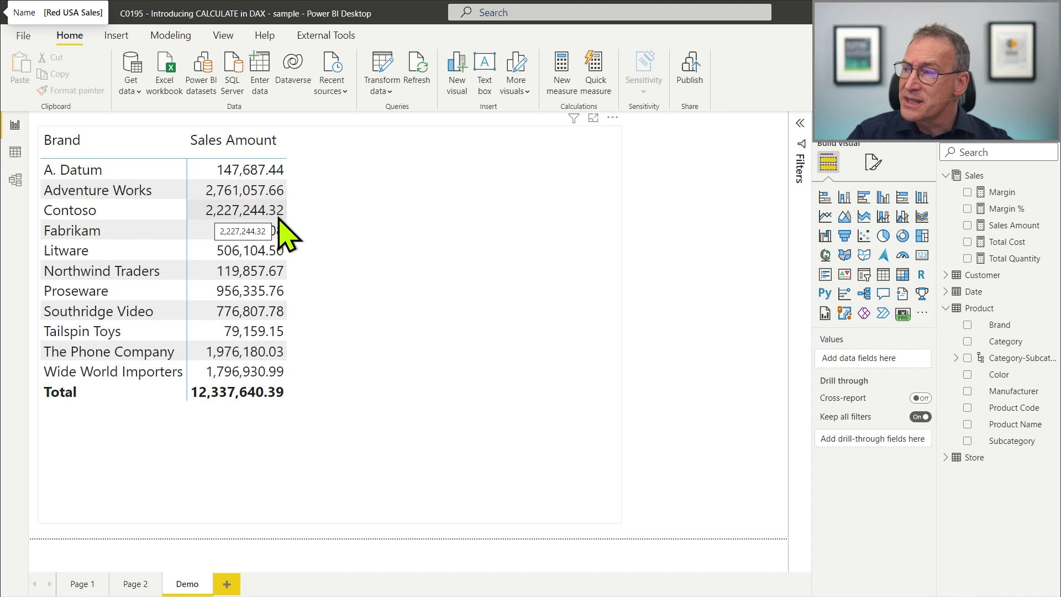
# Step: Start a new measure named Red Sales in the Sales table
pyautogui.click(378, 245)
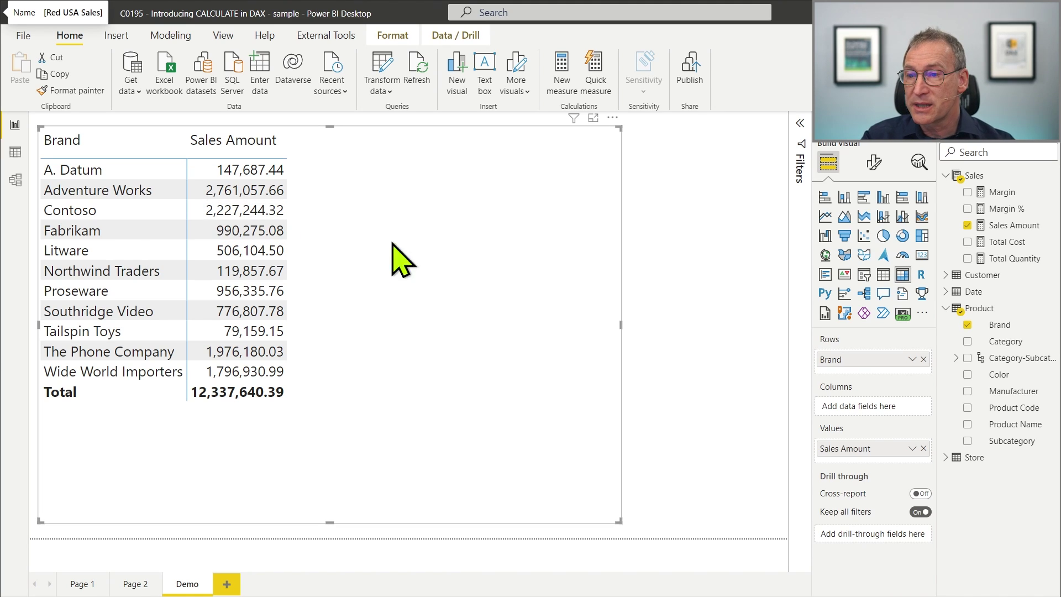
pyautogui.rightClick(984, 182)
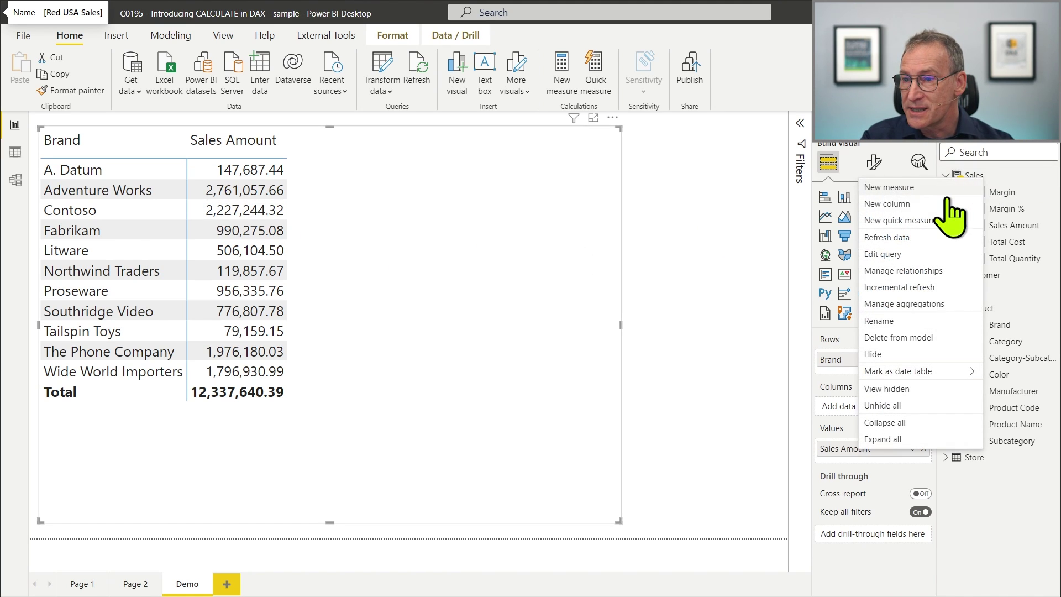
pyautogui.click(942, 186)
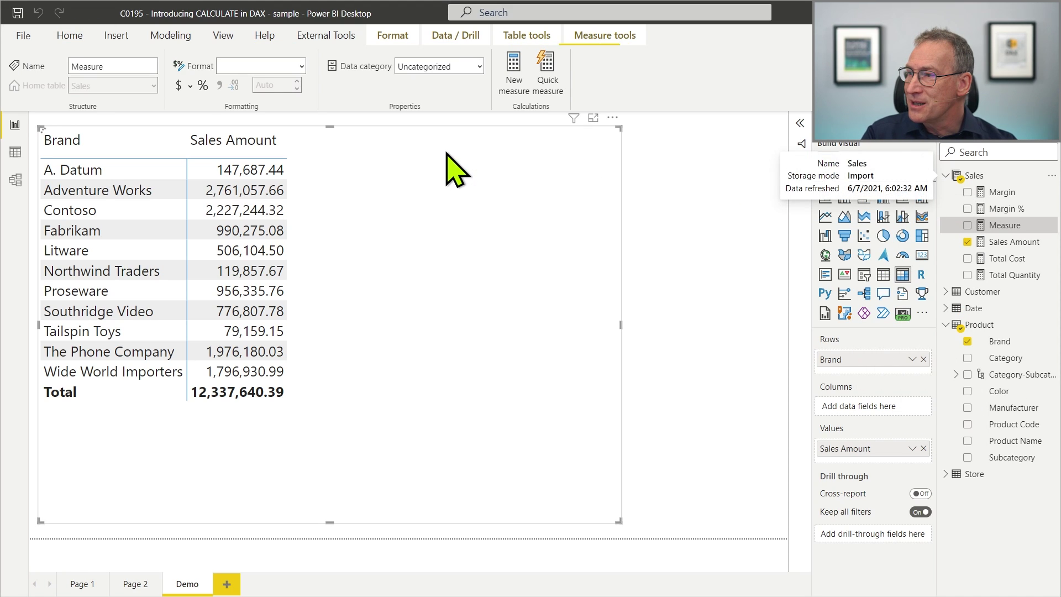
pyautogui.scroll(1, 417, 122)
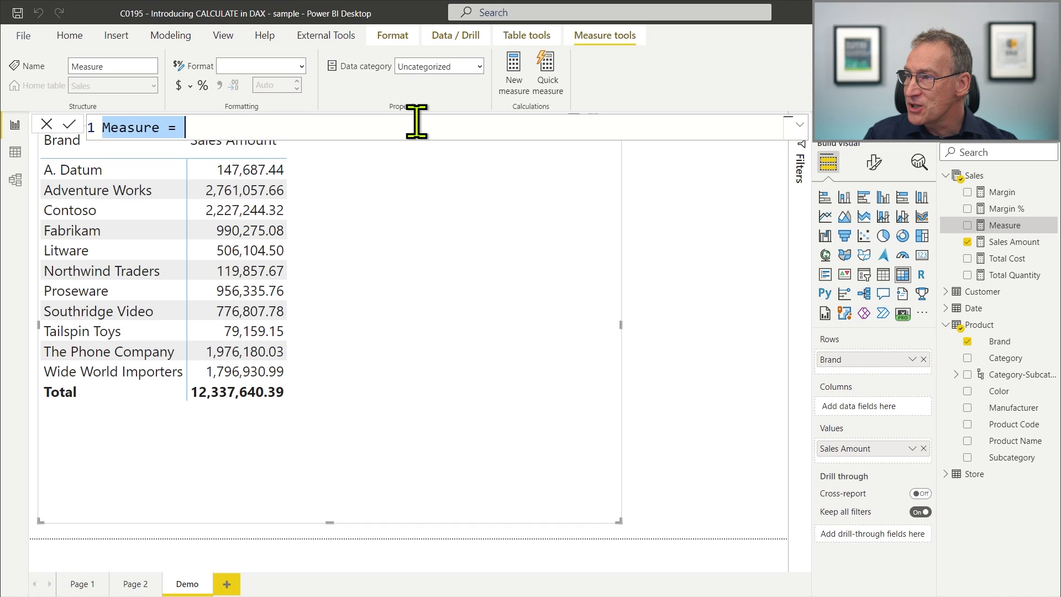
pyautogui.scroll(1, 417, 122)
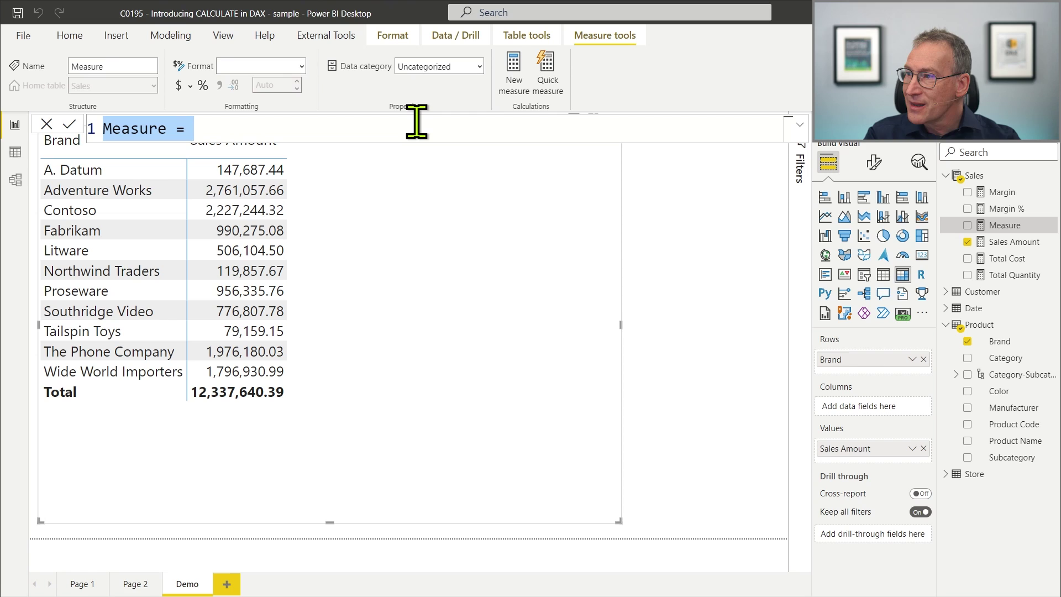
pyautogui.write('Red Sales')
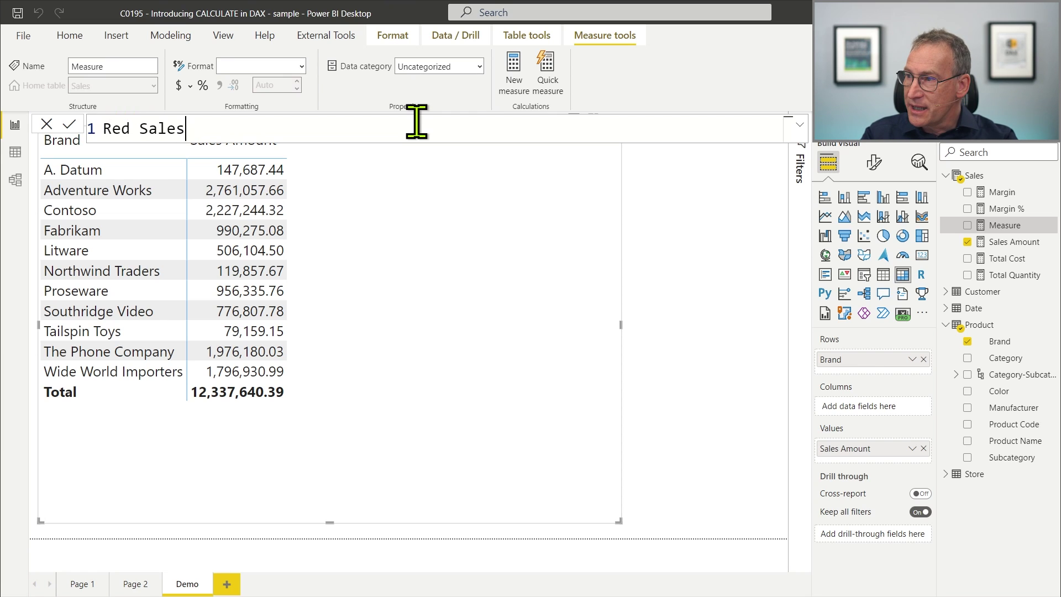
pyautogui.hotkey('shift', 'Return')
# Step: Begin the formula as CALCULATE over [Sales Amount]
pyautogui.write('CALCULATE(')
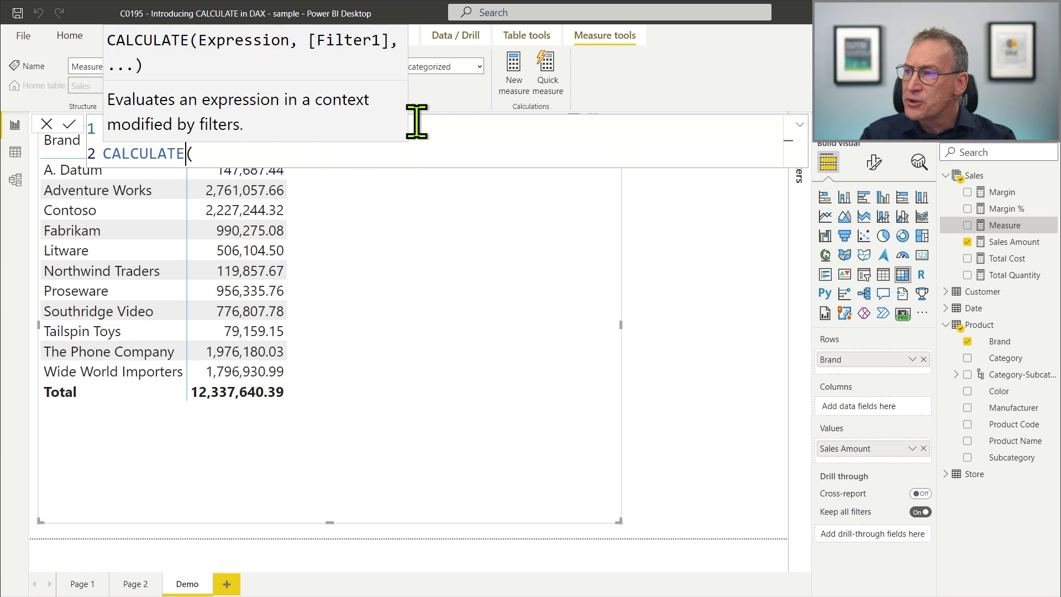
pyautogui.press('BackSpace')
pyautogui.write('(')
pyautogui.hotkey('shift', 'Return')
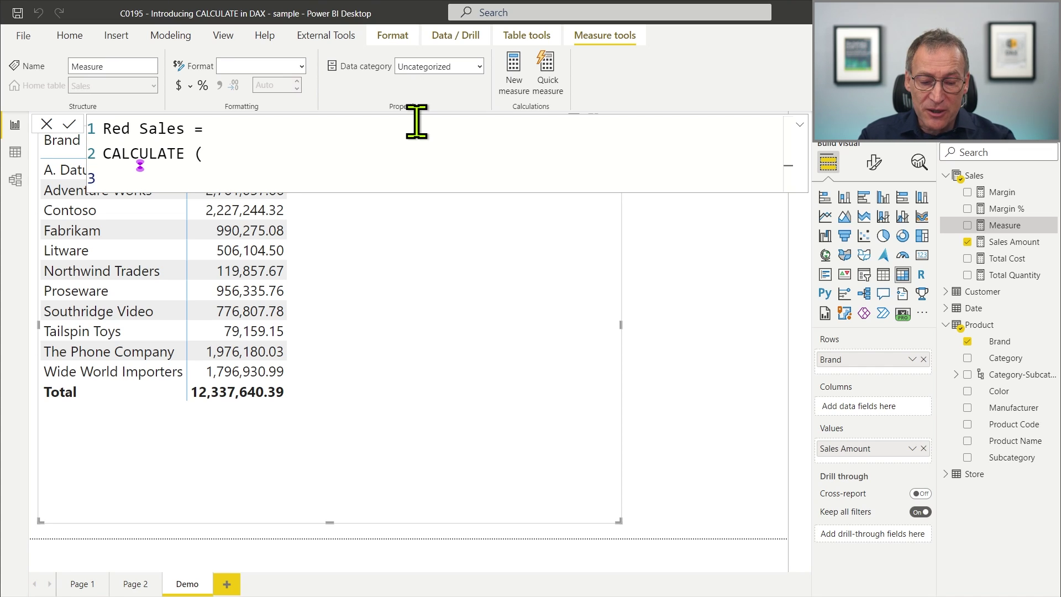
pyautogui.write('[')
pyautogui.press('Down')
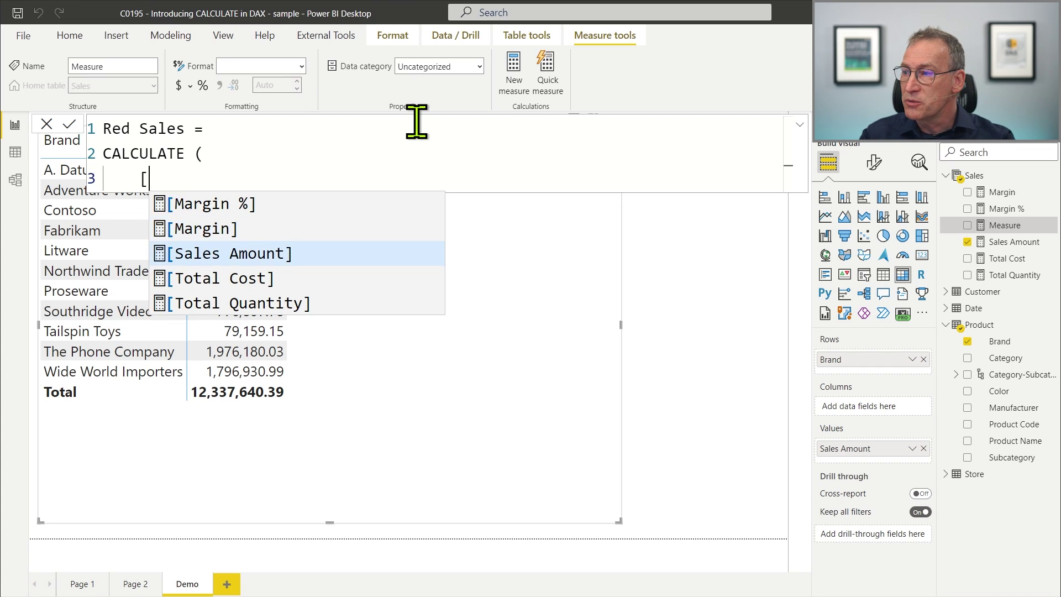
pyautogui.press('Tab')
pyautogui.write(',')
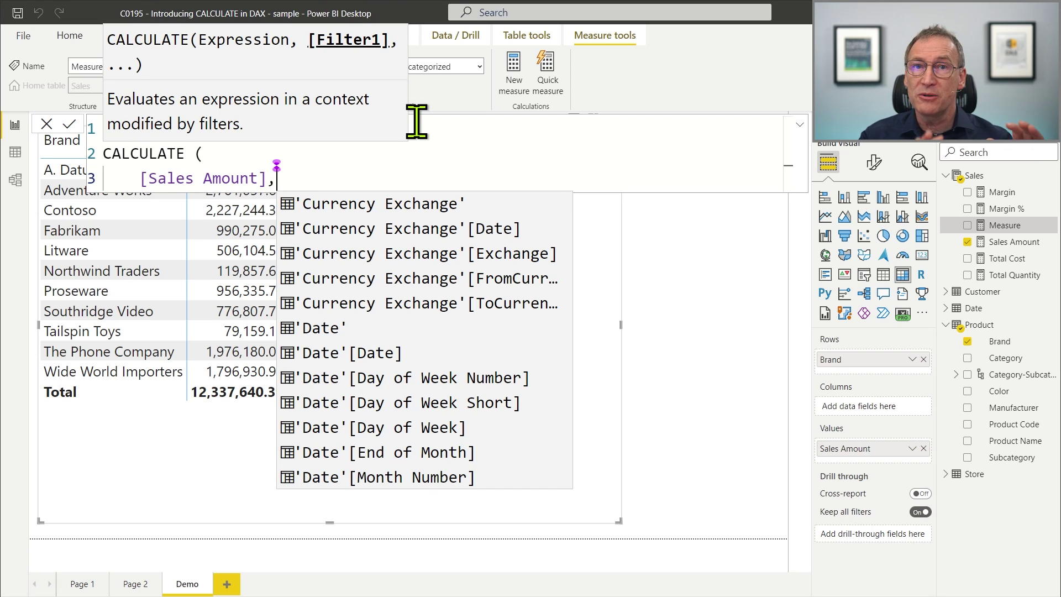
# Step: Add the 'Product'[Color] = "Red" filter argument, close CALCULATE and commit the measure
pyautogui.hotkey('shift', 'Return')
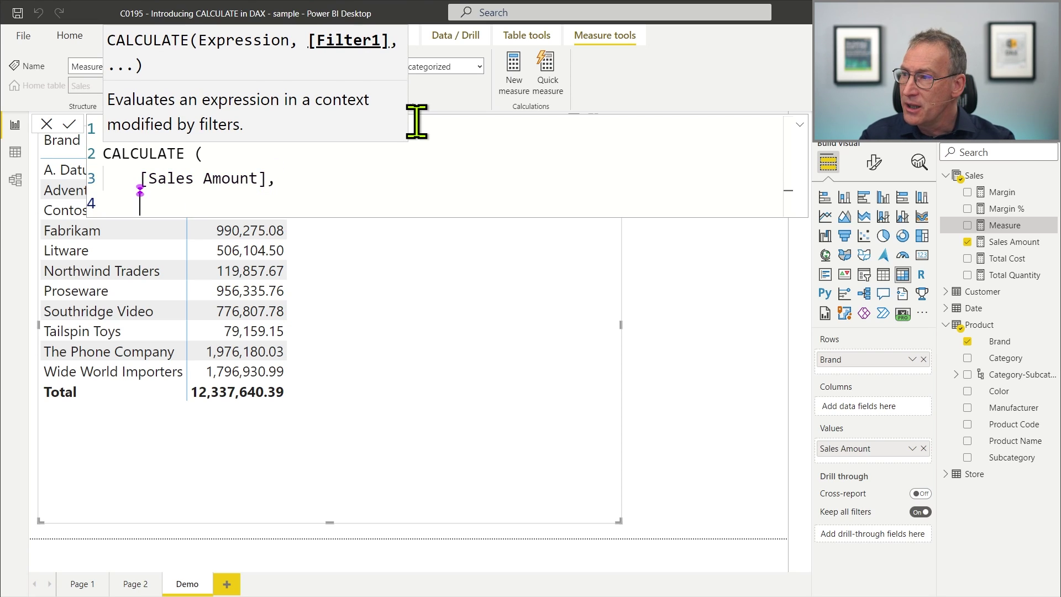
pyautogui.write('Prod')
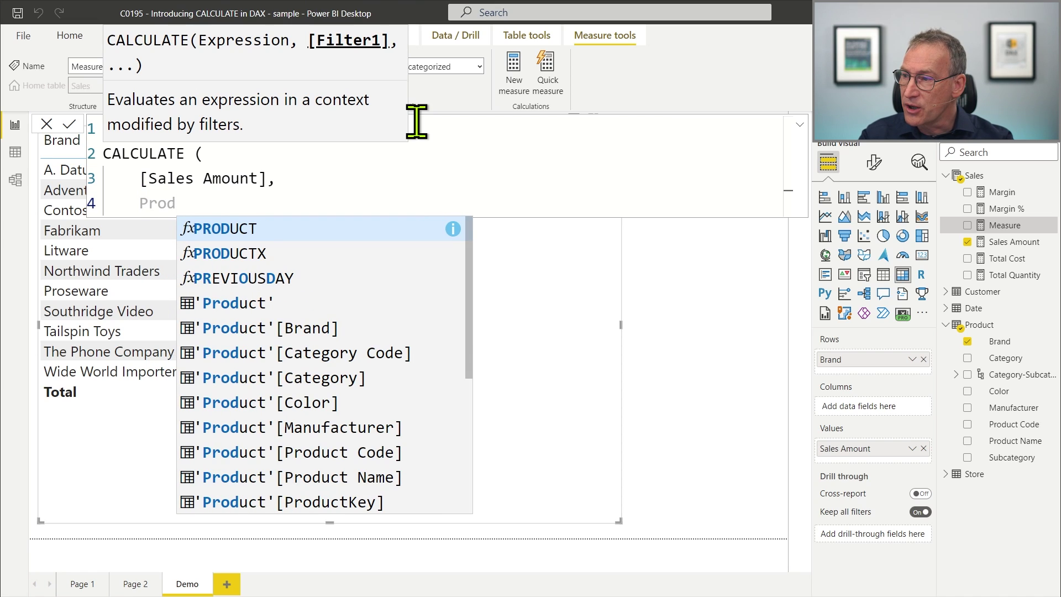
pyautogui.press('Down')
pyautogui.press('Down')
pyautogui.press('Down')
pyautogui.press('Down')
pyautogui.press('Down')
pyautogui.press('Down')
pyautogui.press('Down')
pyautogui.press('Tab')
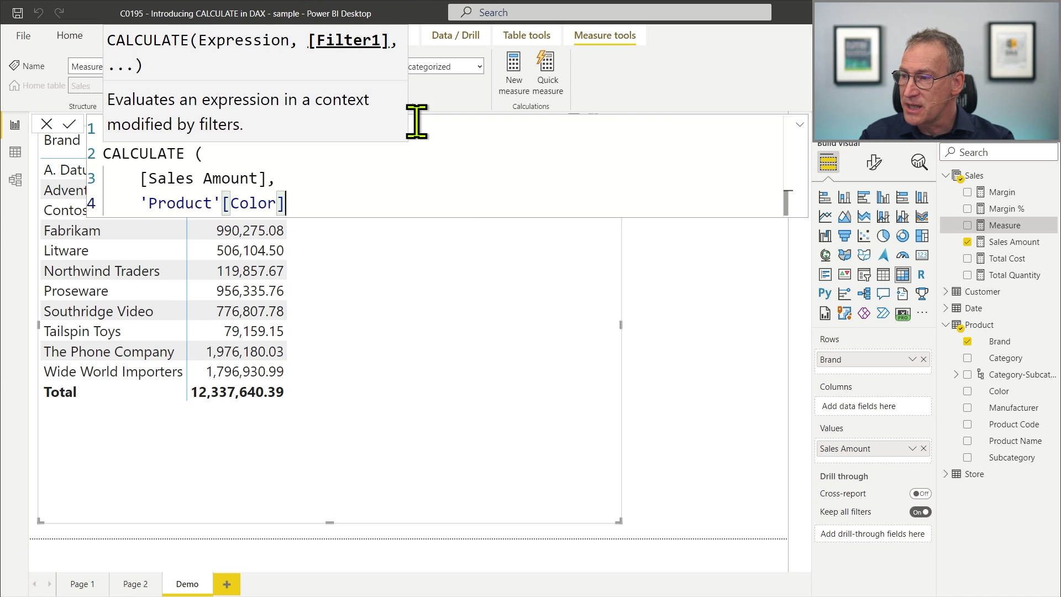
pyautogui.write('= "Red')
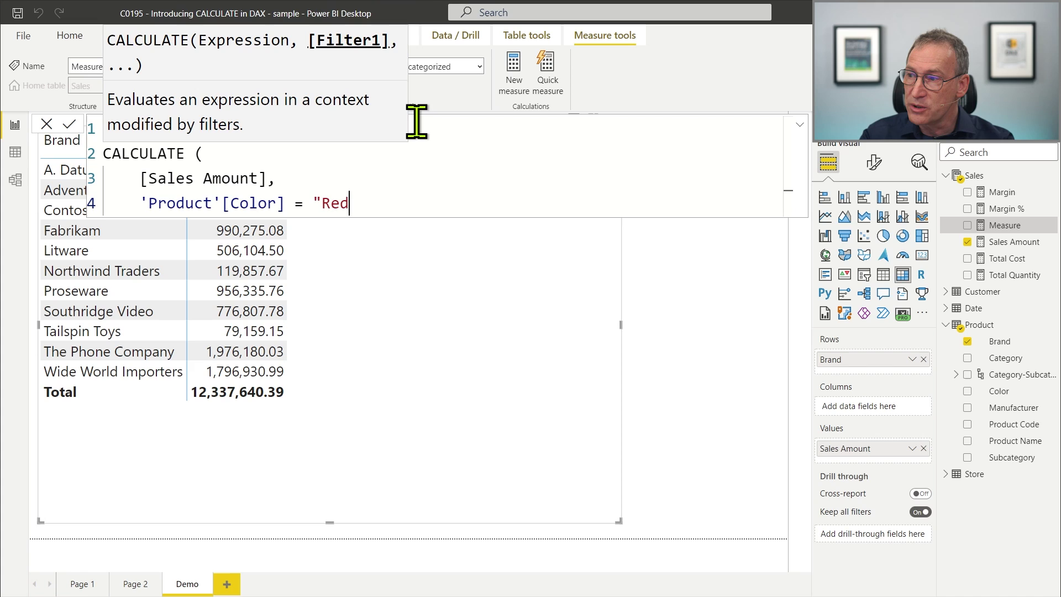
pyautogui.write('"')
pyautogui.press('Return')
pyautogui.press('BackSpace')
pyautogui.write(')')
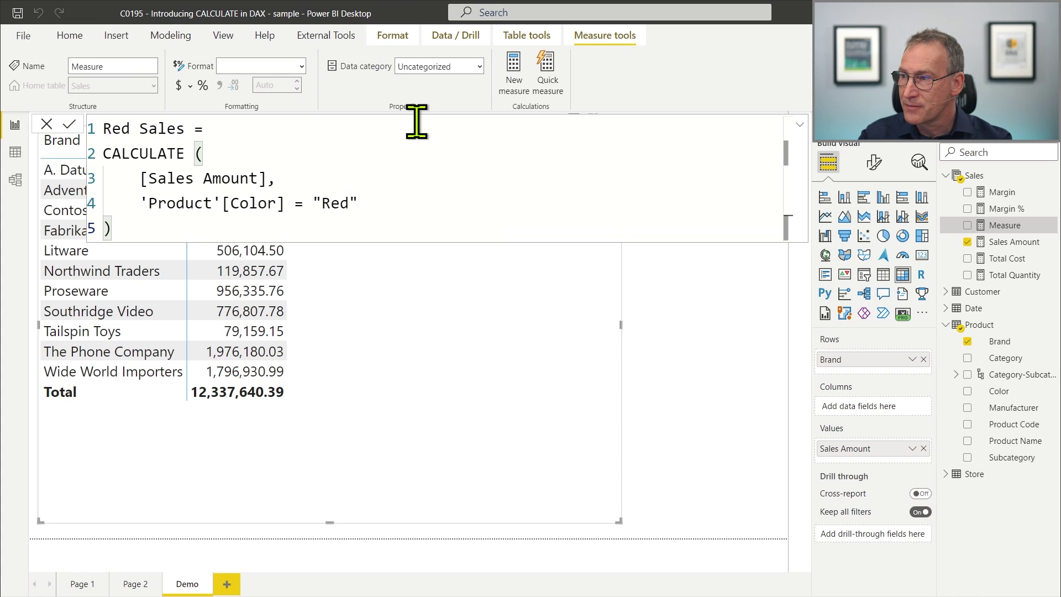
pyautogui.press('Up')
pyautogui.press('Home')
pyautogui.hotkey('shift', 'End')
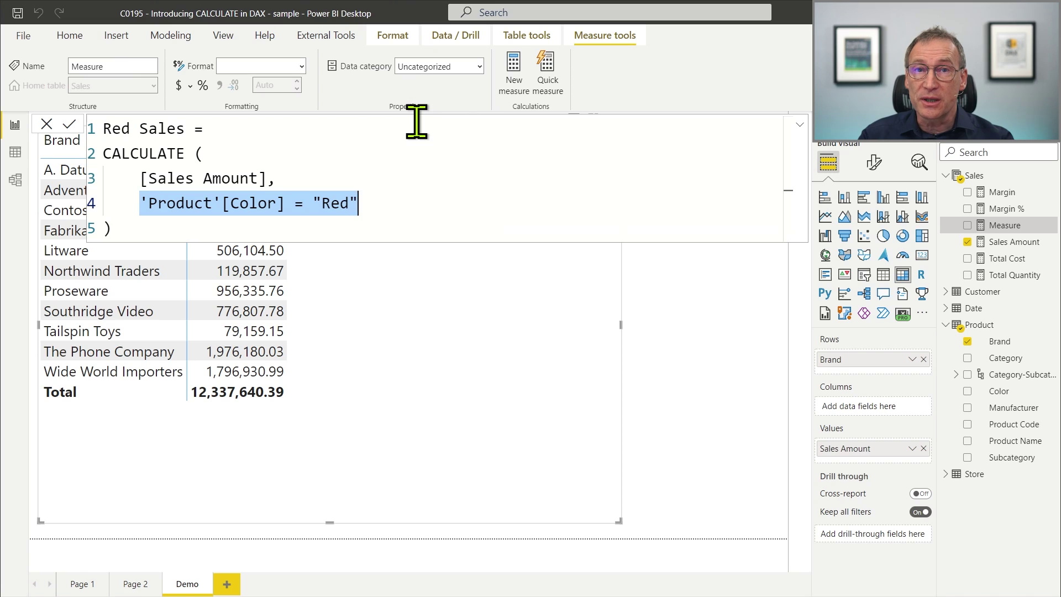
pyautogui.press('Return')
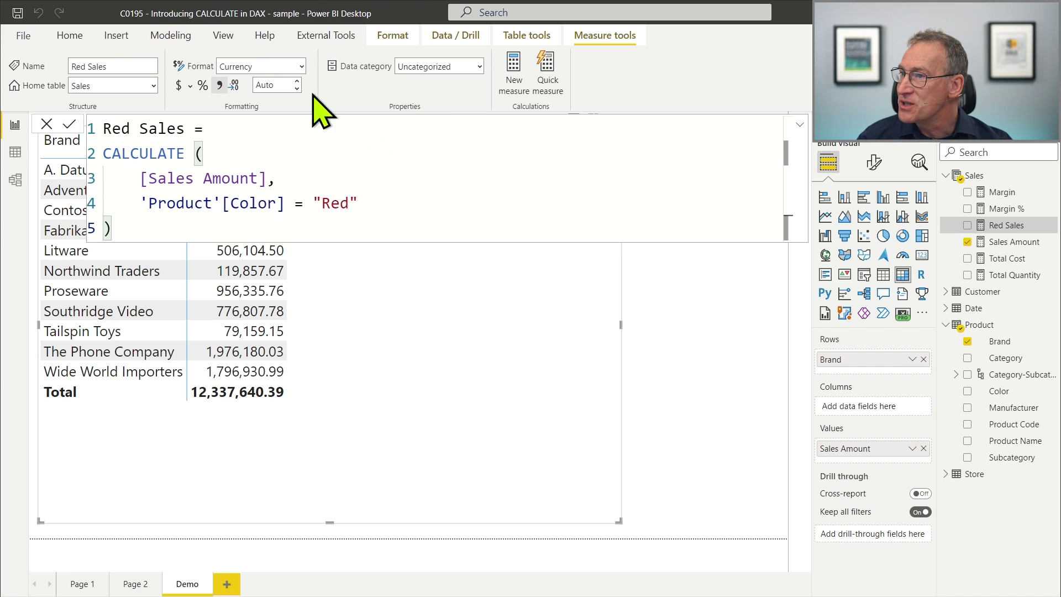
# Step: Format Red Sales as a decimal number and add it to the resized, repositioned brand table
pyautogui.click(301, 66)
pyautogui.click(257, 123)
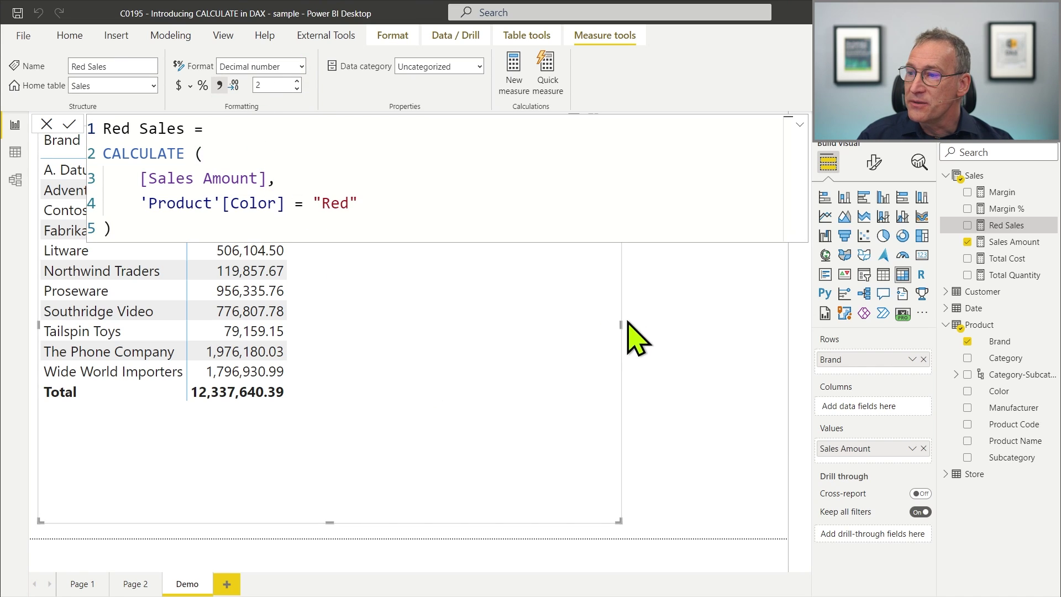
pyautogui.moveTo(336, 523); pyautogui.dragTo(367, 407)
pyautogui.moveTo(431, 361); pyautogui.dragTo(437, 465)
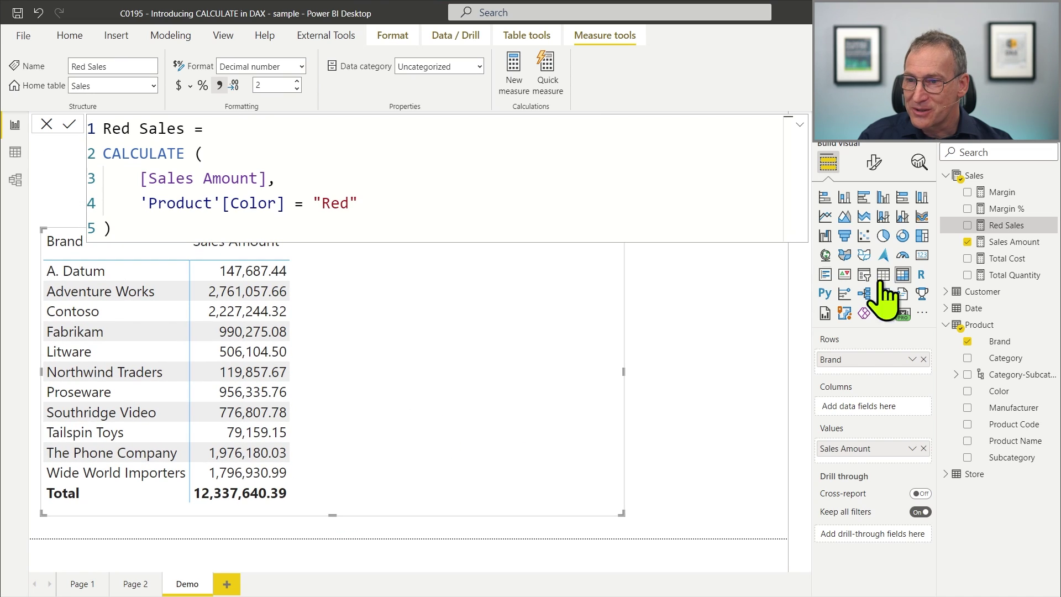
pyautogui.moveTo(989, 226); pyautogui.dragTo(591, 382)
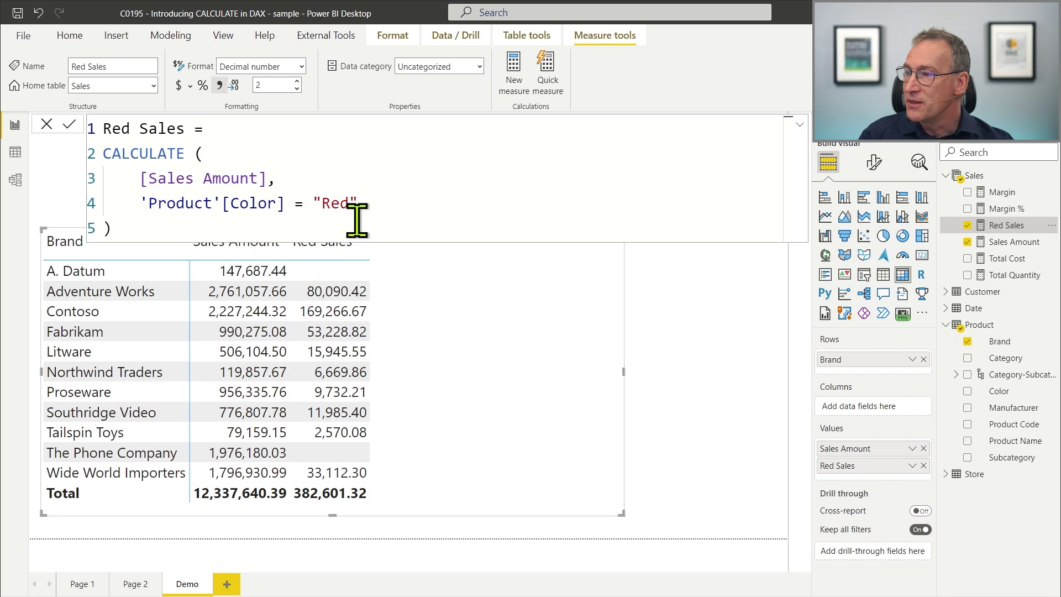
pyautogui.keyDown('ctrl'); pyautogui.scroll(-1, 356, 217); pyautogui.keyUp('ctrl')
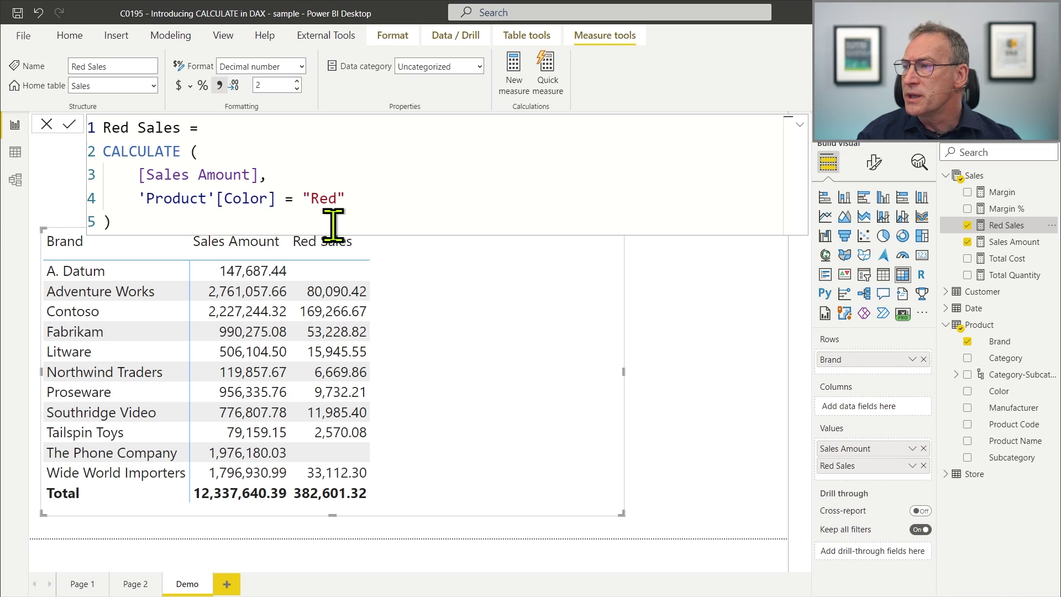
# Step: Insert FILTER( ALL('Product'[Color]), ahead of the Red condition in the formula
pyautogui.click(266, 206)
pyautogui.press('Home')
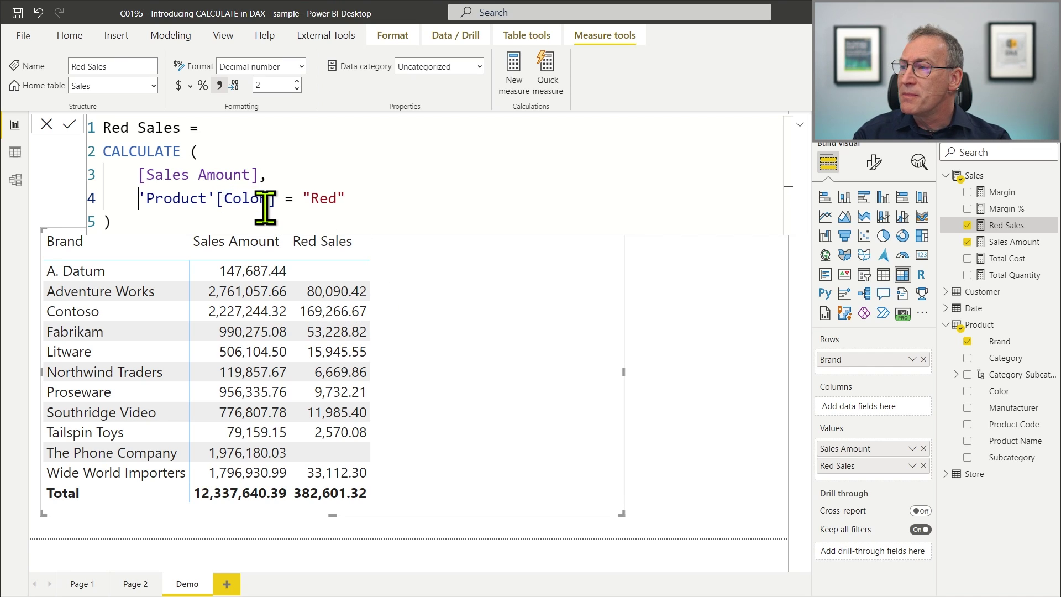
pyautogui.hotkey('shift', 'End')
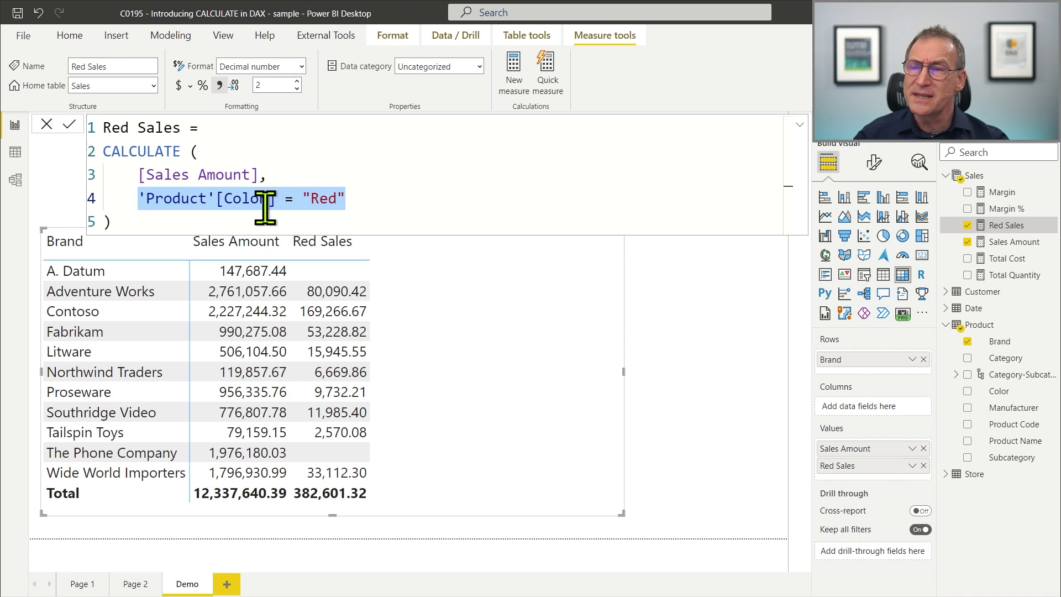
pyautogui.click(289, 177)
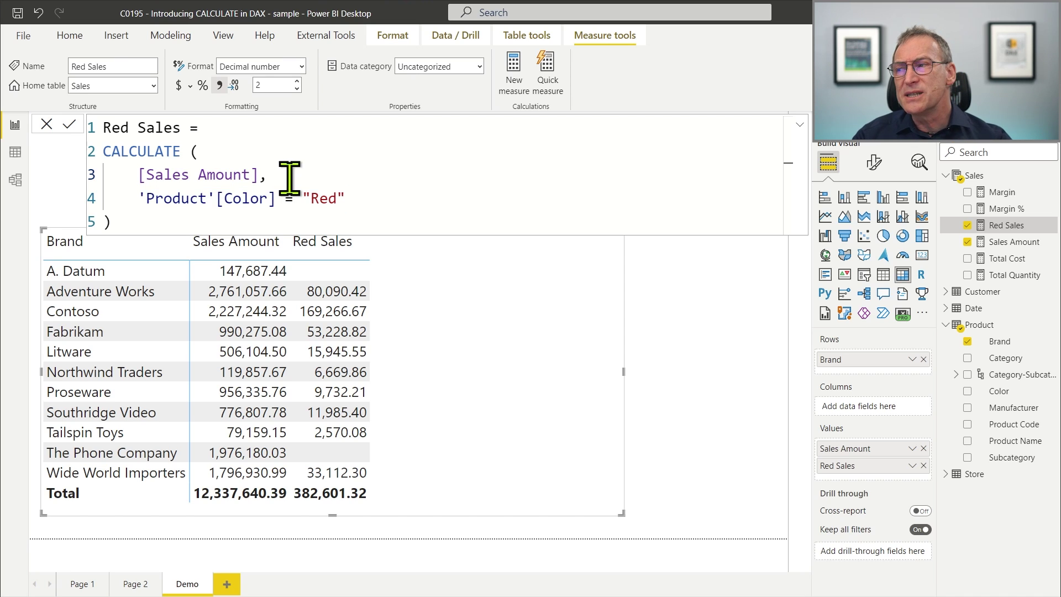
pyautogui.press('Down')
pyautogui.press('Home')
pyautogui.hotkey('shift', 'End')
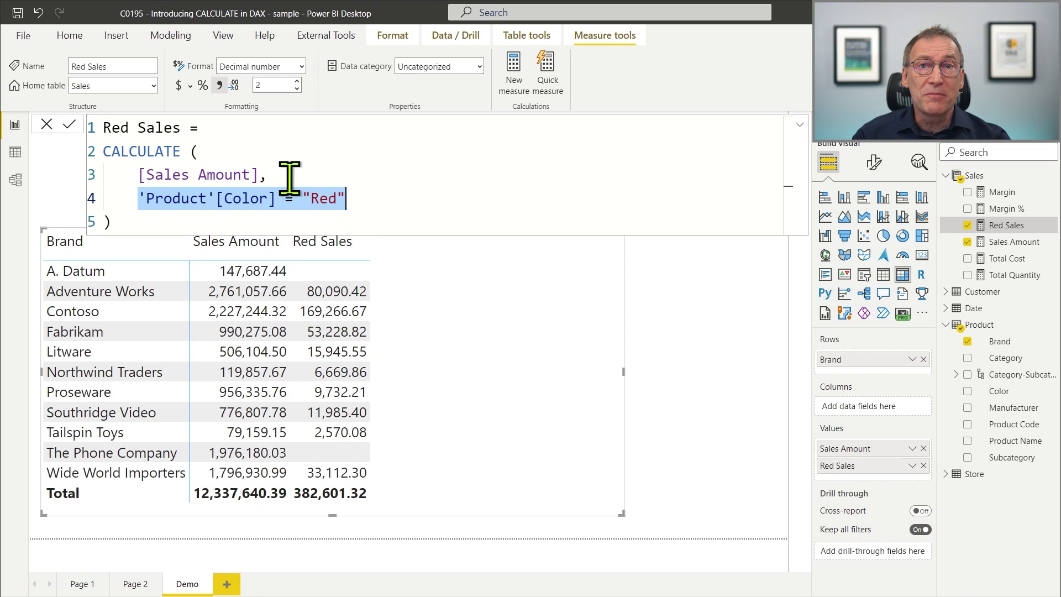
pyautogui.click(290, 176)
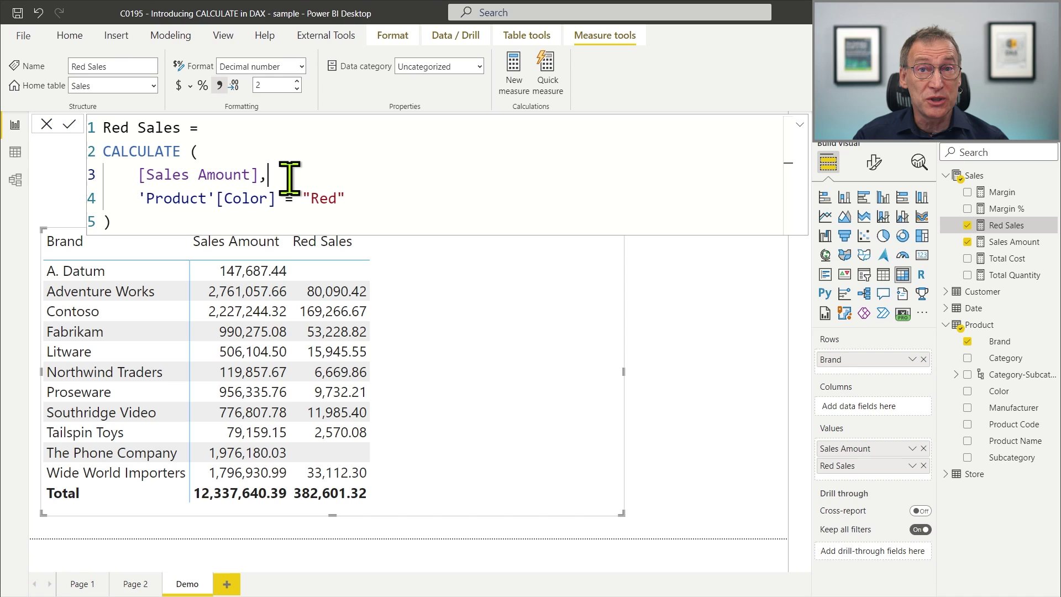
pyautogui.press('Return')
pyautogui.write('FILTER (')
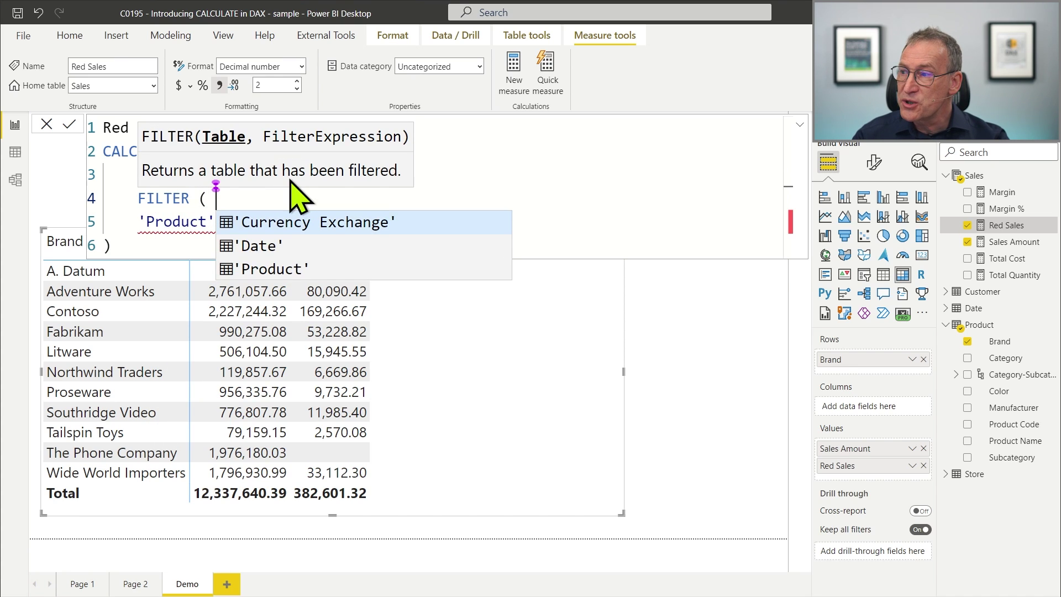
pyautogui.hotkey('shift', 'Return')
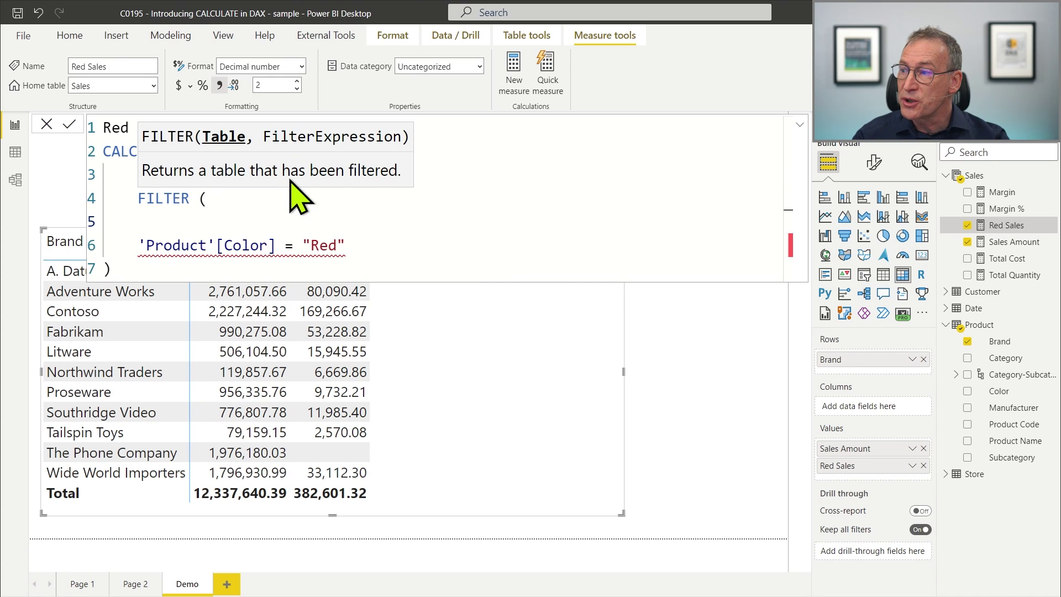
pyautogui.write('ALL (')
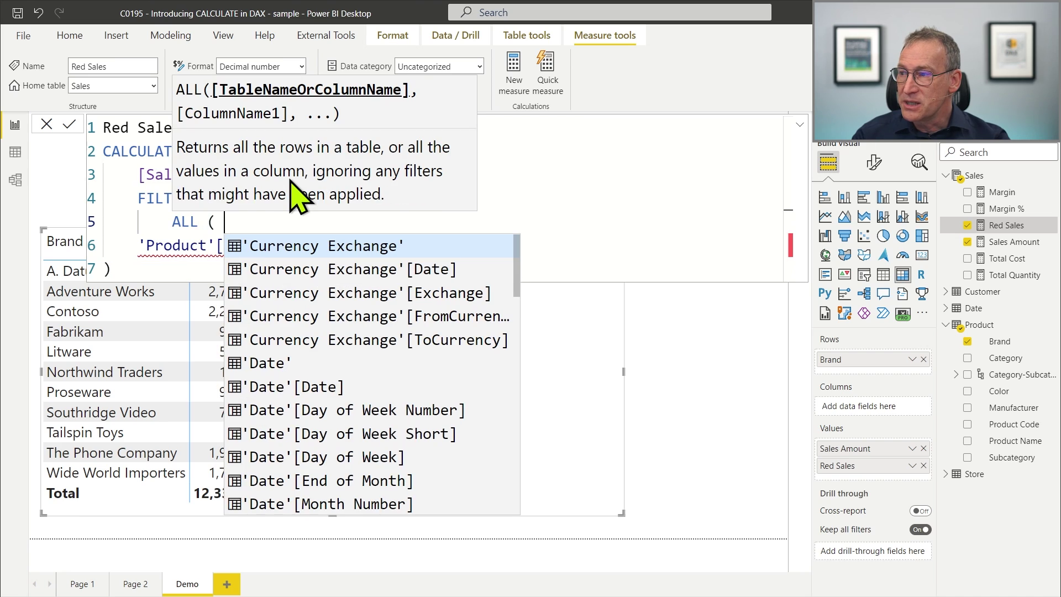
pyautogui.write(' Pro')
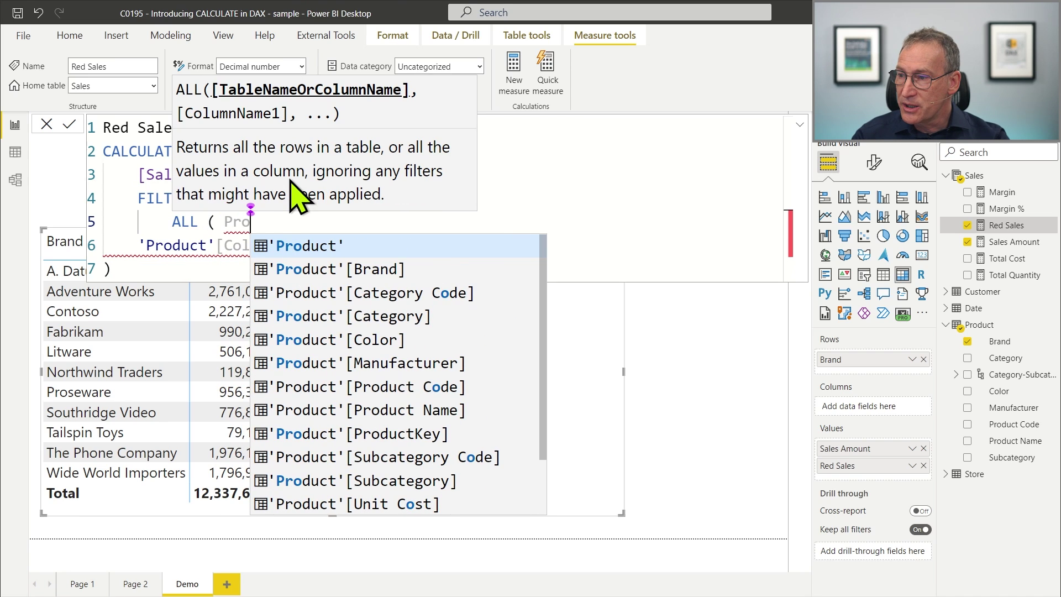
pyautogui.press('Down')
pyautogui.press('Tab')
pyautogui.write('),')
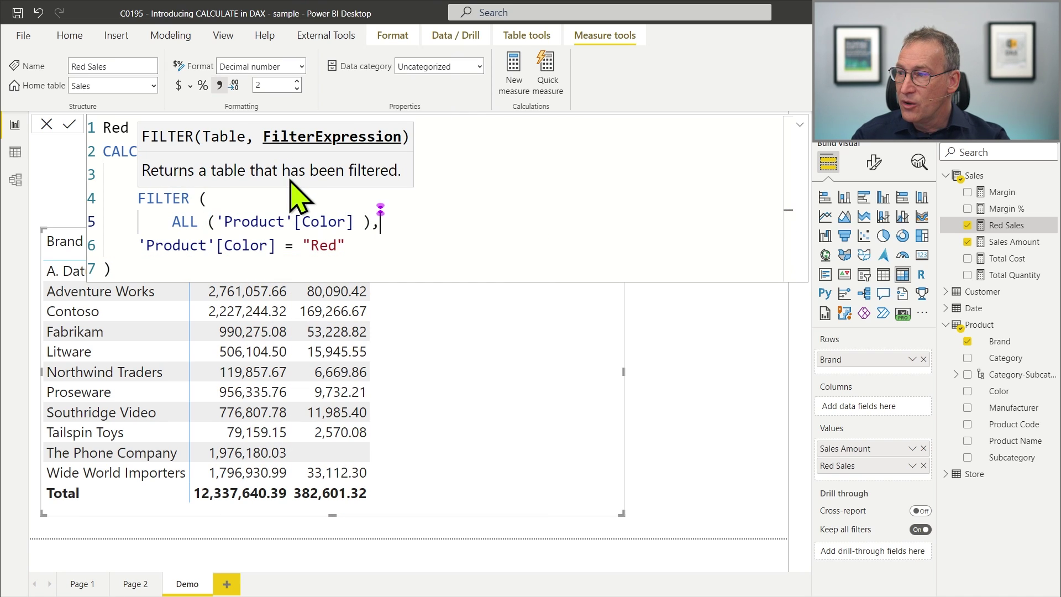
# Step: Indent the Red condition under ALL and close FILTER with a parenthesis
pyautogui.press('Down')
pyautogui.press('Home')
pyautogui.press('Tab')
pyautogui.press('End')
pyautogui.press('Return')
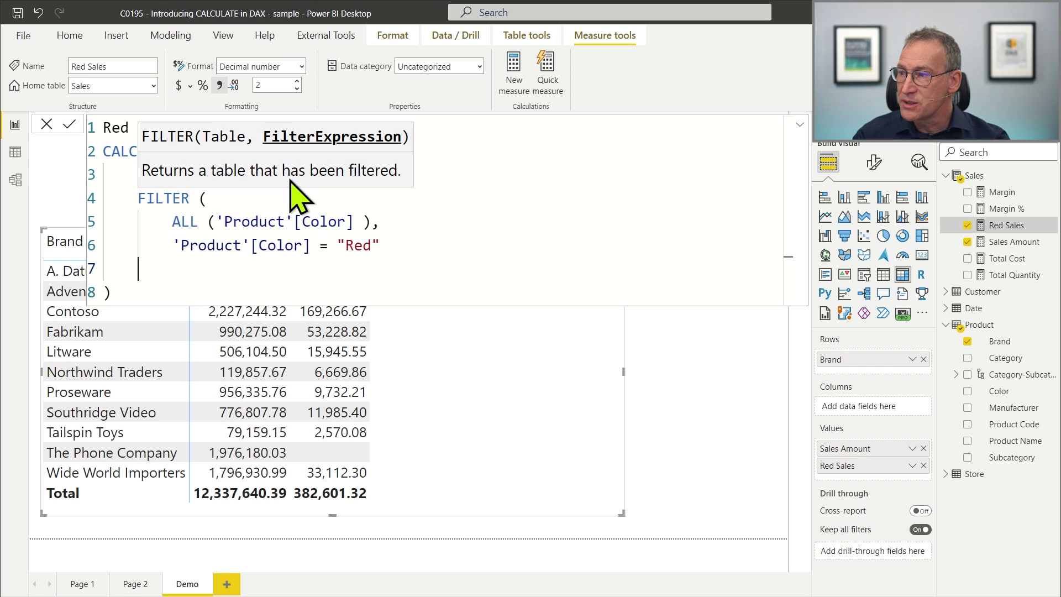
pyautogui.write(')')
pyautogui.press('Up')
pyautogui.press('Up')
pyautogui.press('Up')
pyautogui.press('Home')
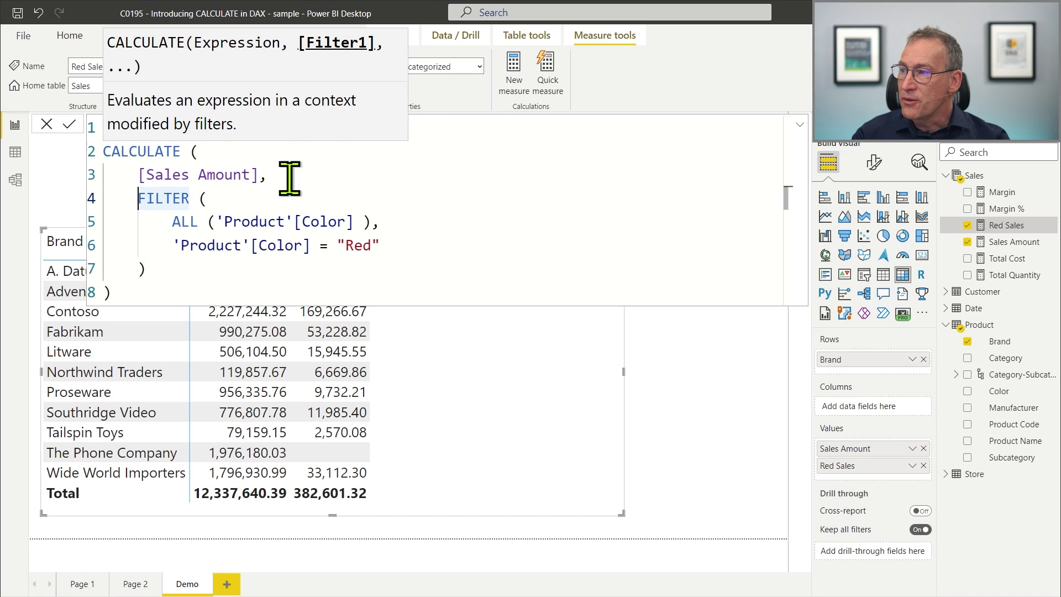
pyautogui.press('Home')
pyautogui.hotkey('shift', 'Down')
pyautogui.hotkey('shift', 'Down')
pyautogui.hotkey('shift', 'Down')
pyautogui.hotkey('shift', 'End')
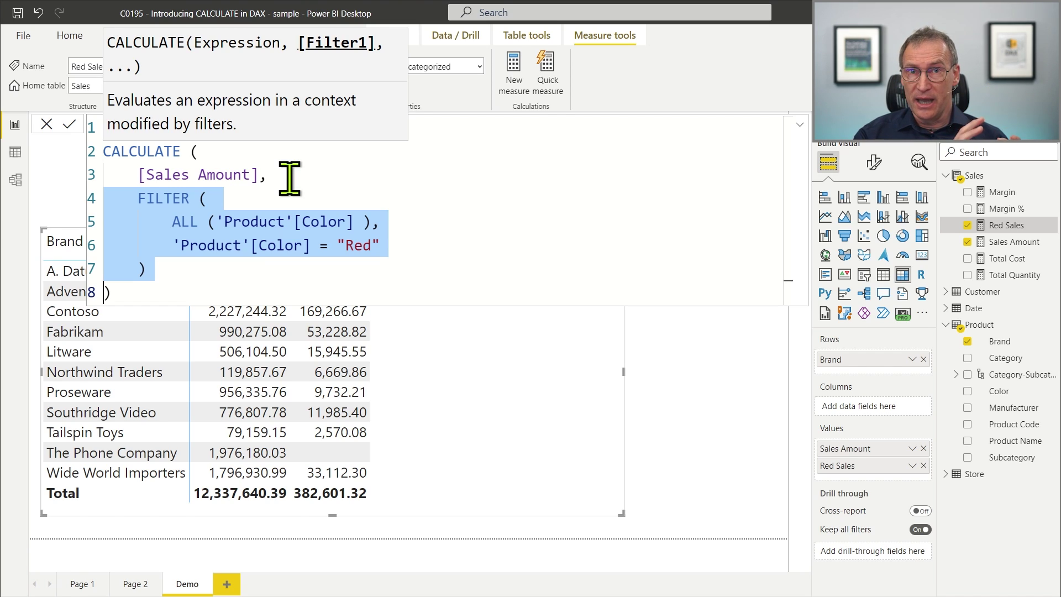
# Step: Review the ALL expression in the formula, then commit the rewritten Red Sales measure
pyautogui.press('Up')
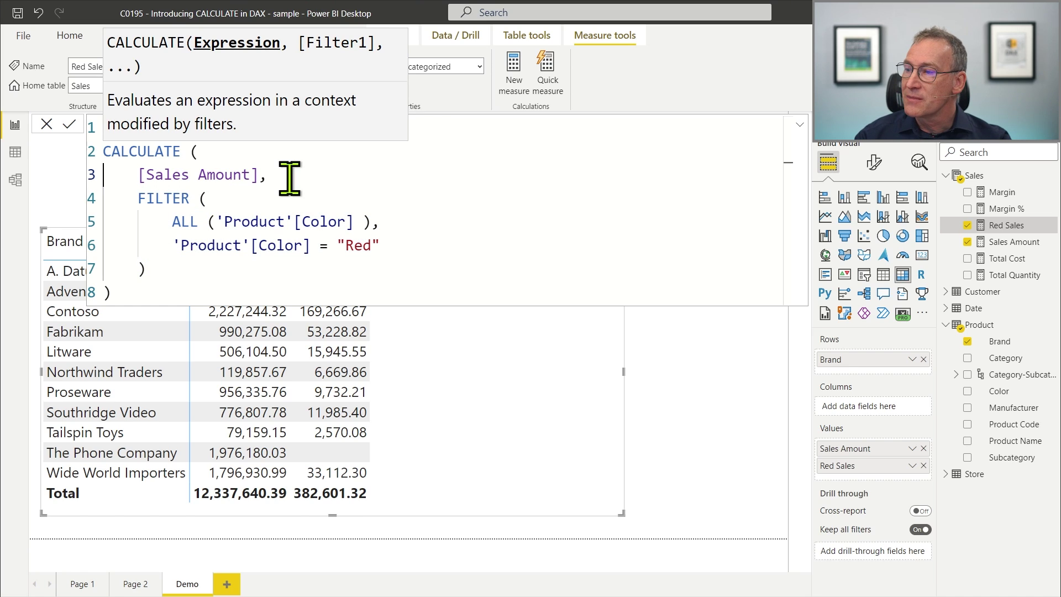
pyautogui.hotkey('ctrl', 'End')
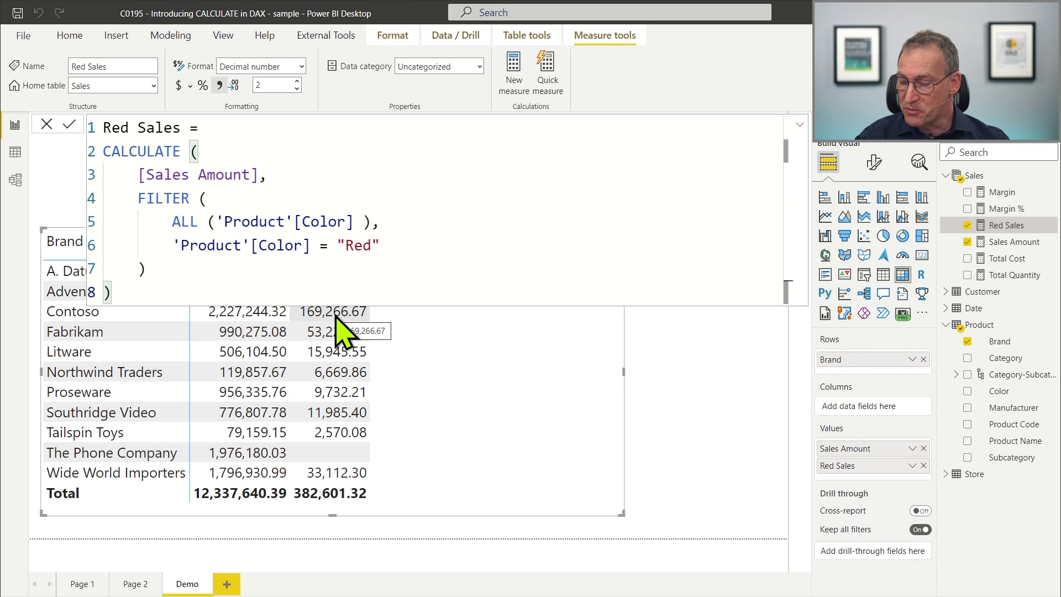
pyautogui.click(217, 244)
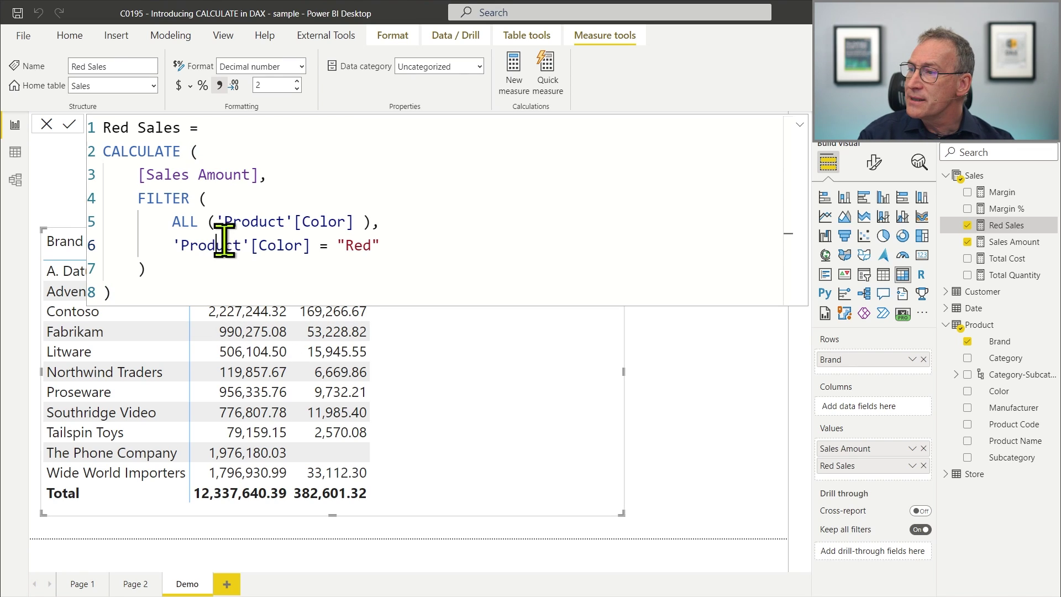
pyautogui.press('Up')
pyautogui.press('Home')
pyautogui.hotkey('shift', 'End')
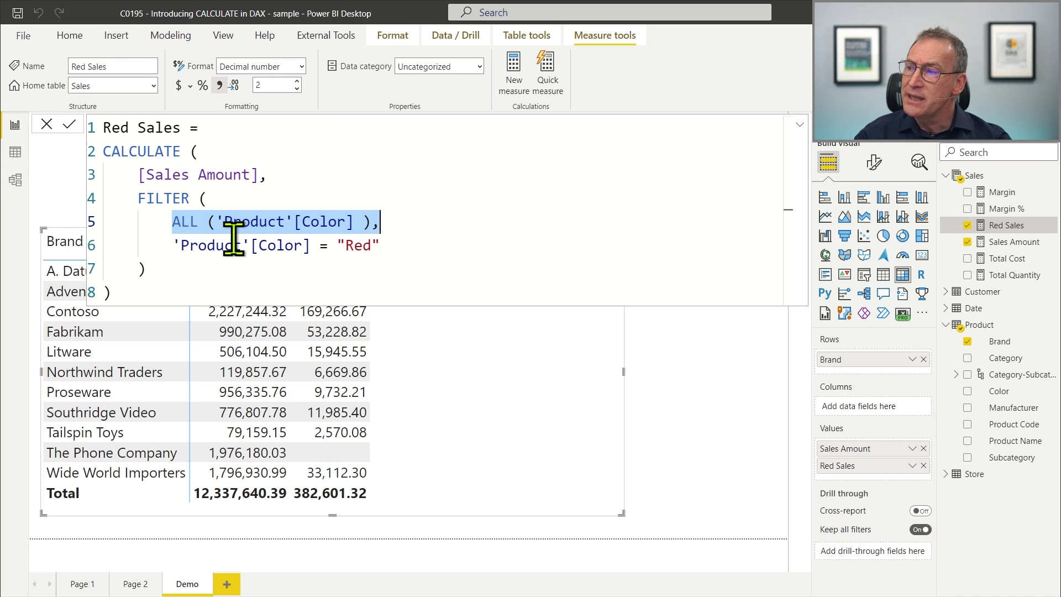
pyautogui.press('Home')
pyautogui.hotkey('shift', 'End')
pyautogui.hotkey('shift', 'Left')
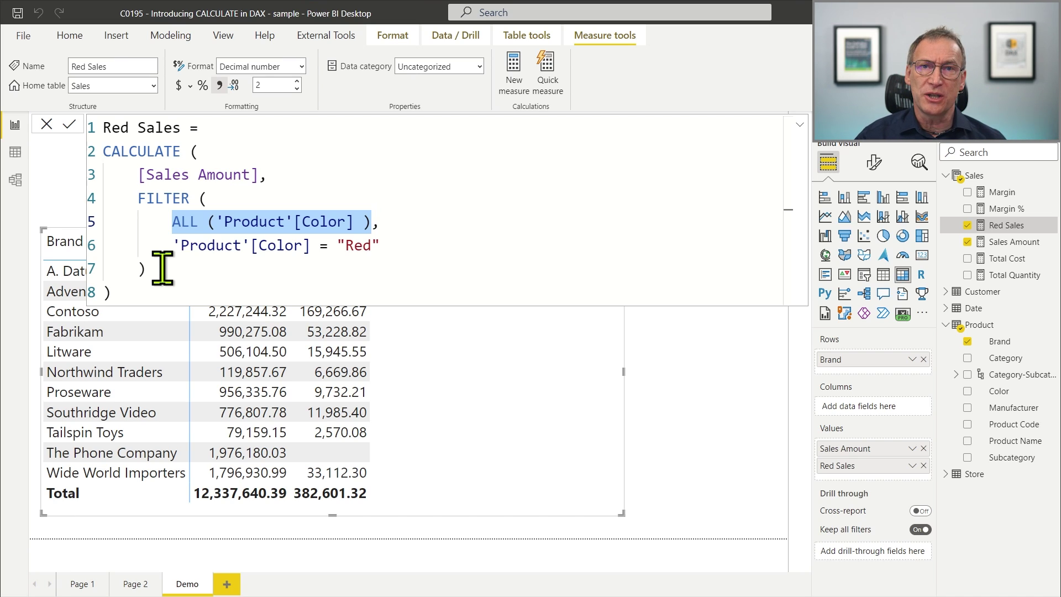
pyautogui.click(253, 230)
pyautogui.click(433, 393)
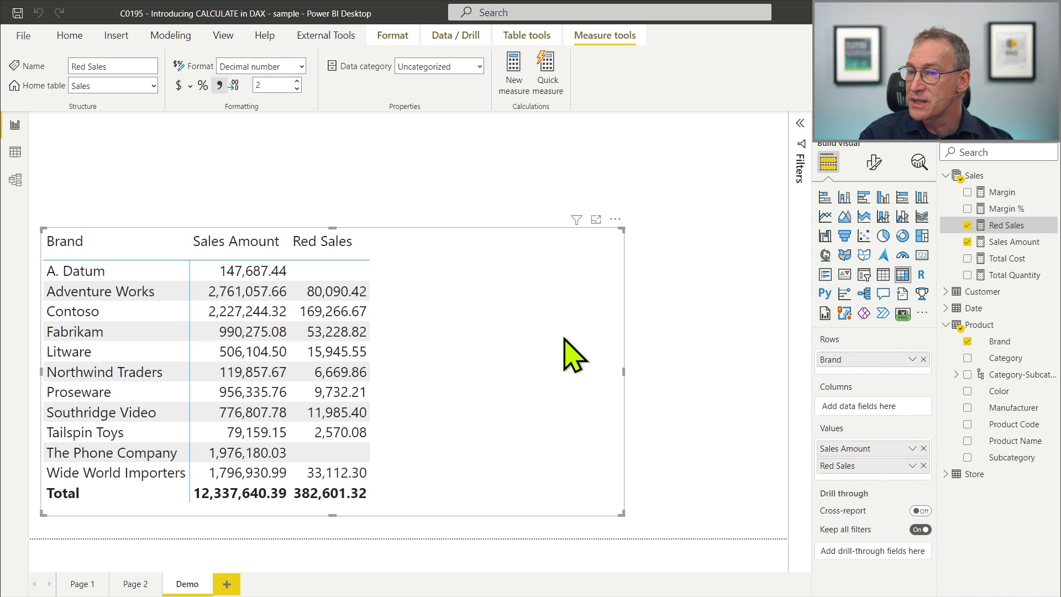
# Step: Group the table by Color instead of Brand, then copy the full Red Sales formula
pyautogui.click(966, 342)
pyautogui.moveTo(972, 391); pyautogui.dragTo(881, 367)
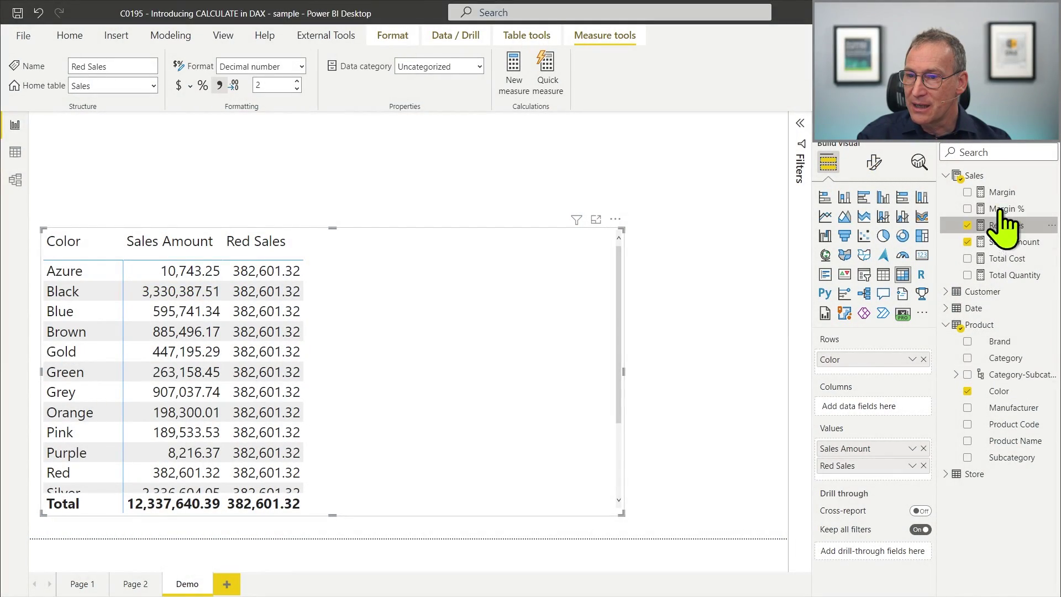
pyautogui.rightClick(992, 178)
pyautogui.click(1011, 225)
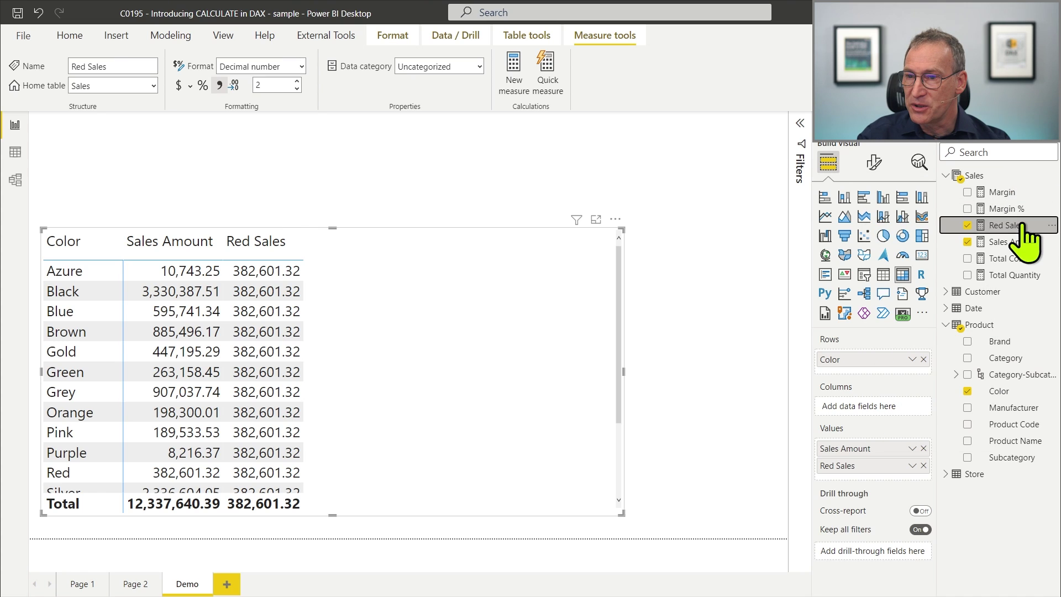
pyautogui.click(343, 174)
pyautogui.hotkey('ctrl', 'a')
pyautogui.hotkey('ctrl', 'c')
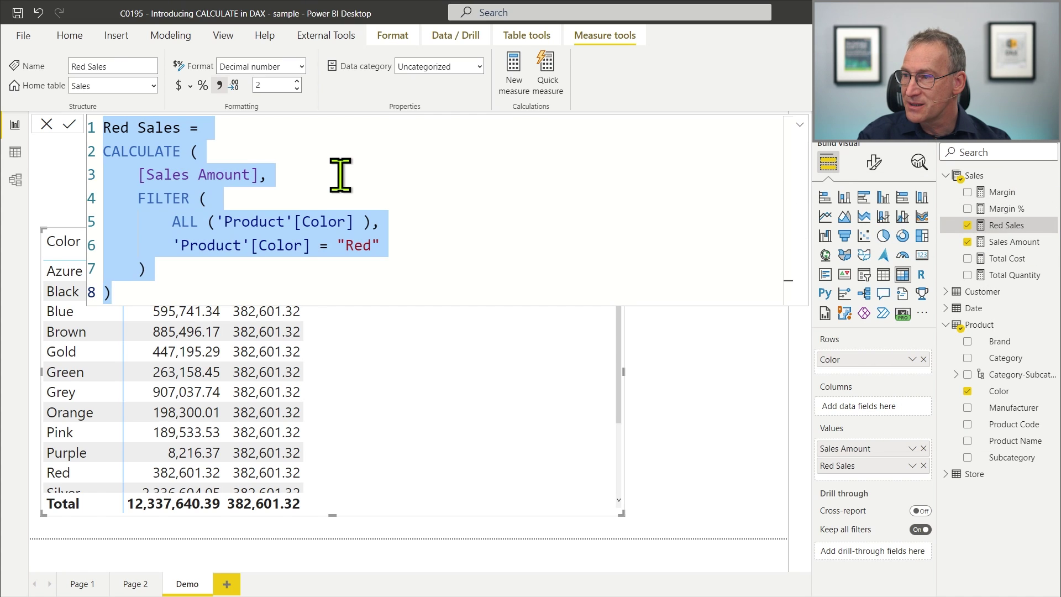
pyautogui.press('Escape')
# Step: Start Red Sales in USA from the pasted formula, keeping only the plain Red color condition
pyautogui.rightClick(1017, 180)
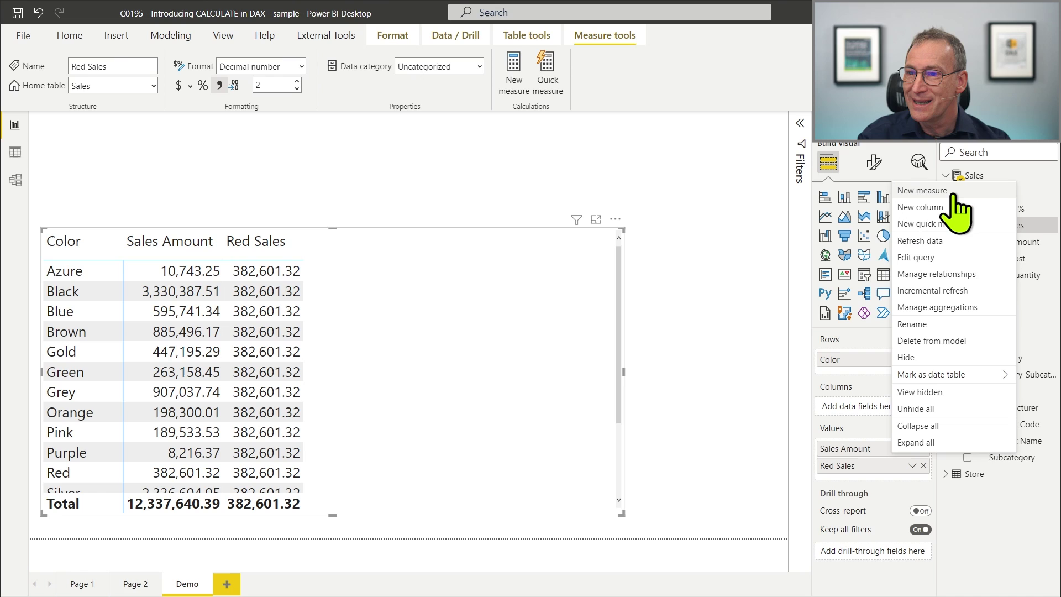
pyautogui.press('Escape')
pyautogui.hotkey('alt', 'm')
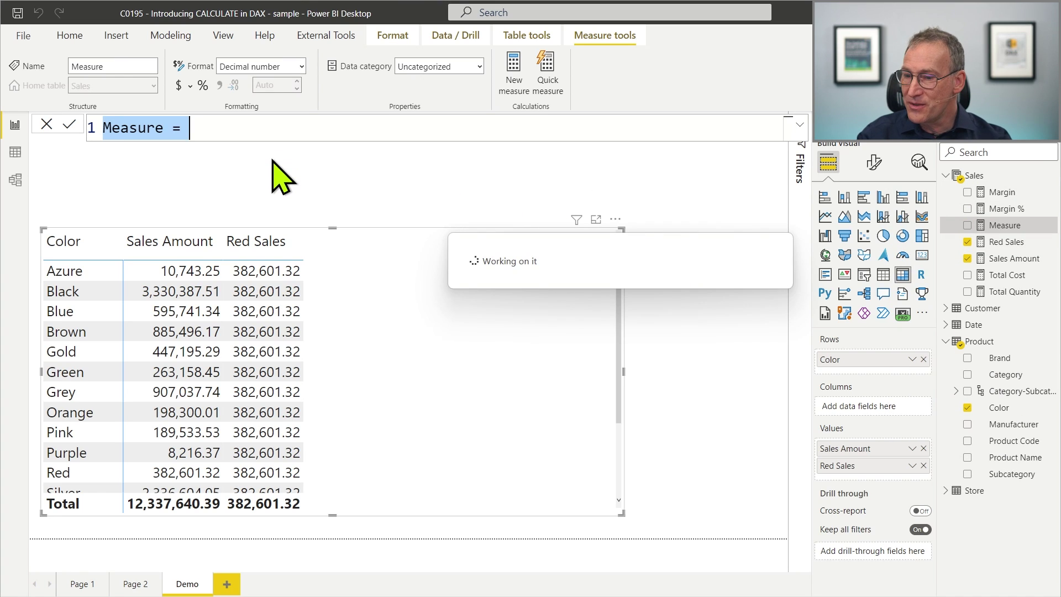
pyautogui.write('Red ')
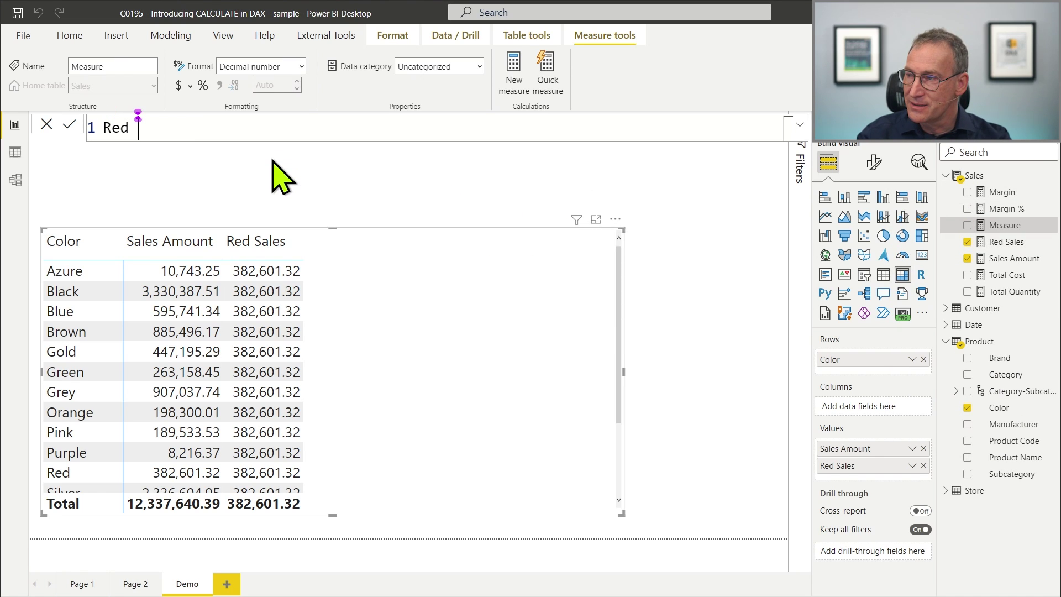
pyautogui.write('Sales ')
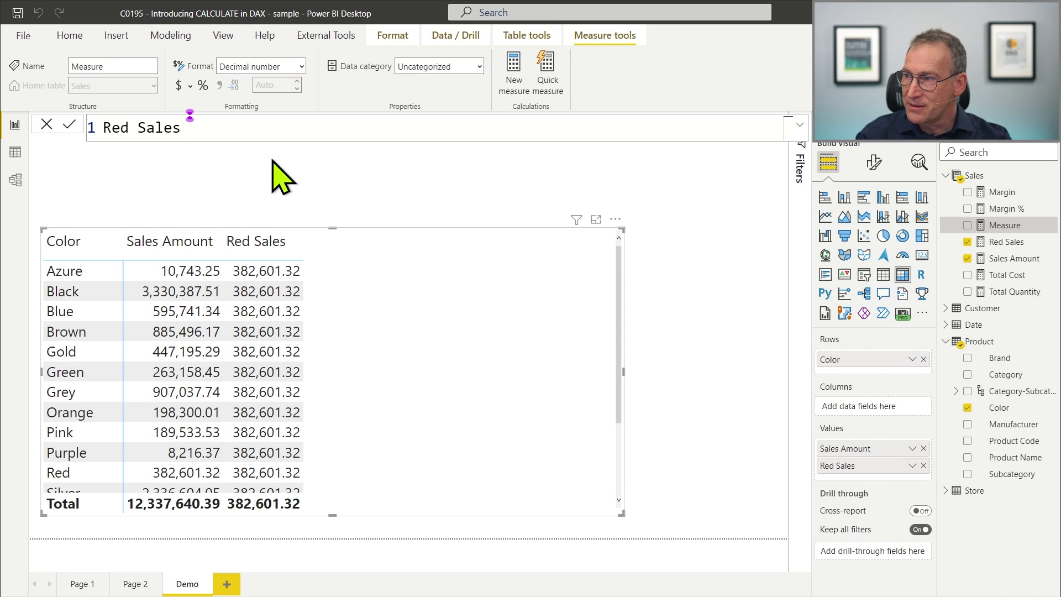
pyautogui.write('in USA =')
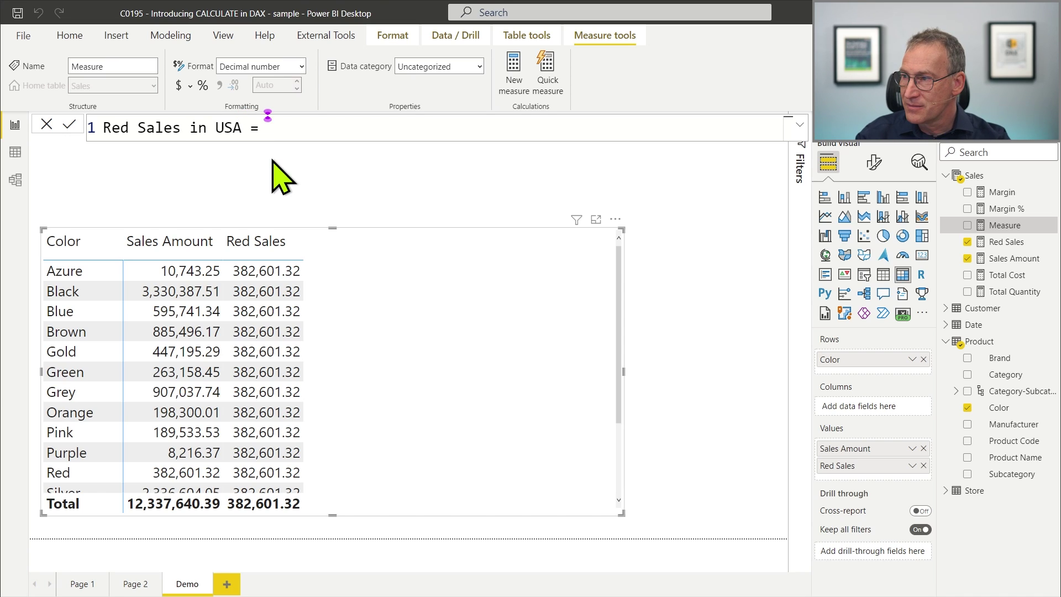
pyautogui.hotkey('ctrl', 'v')
pyautogui.hotkey('ctrl', 'Home')
pyautogui.press('Down')
pyautogui.hotkey('shift', 'Down')
pyautogui.press('Delete')
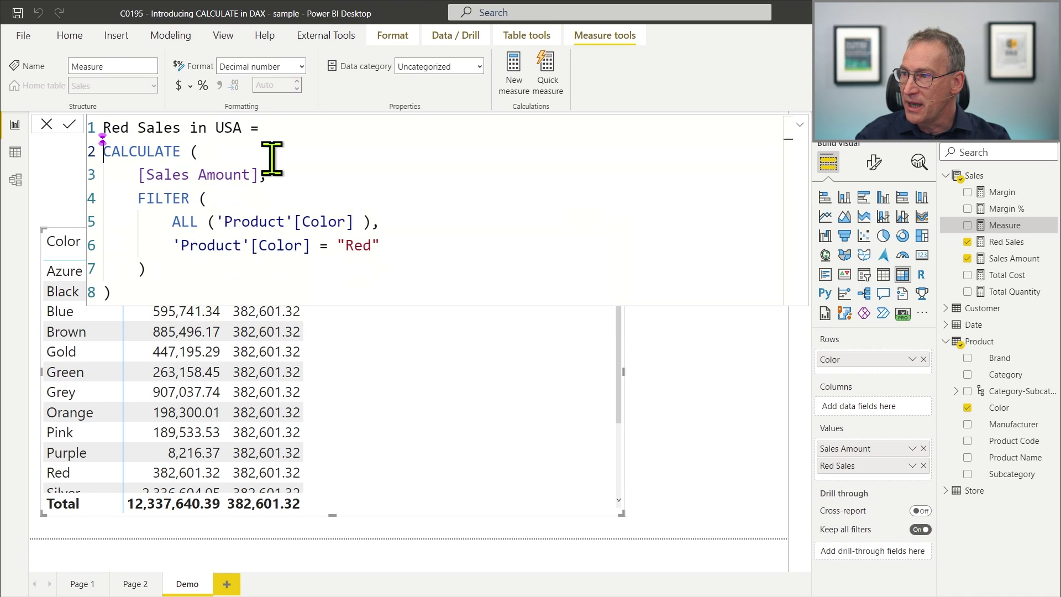
pyautogui.press('Down')
pyautogui.press('Down')
pyautogui.hotkey('shift', 'Down')
pyautogui.hotkey('shift', 'Down')
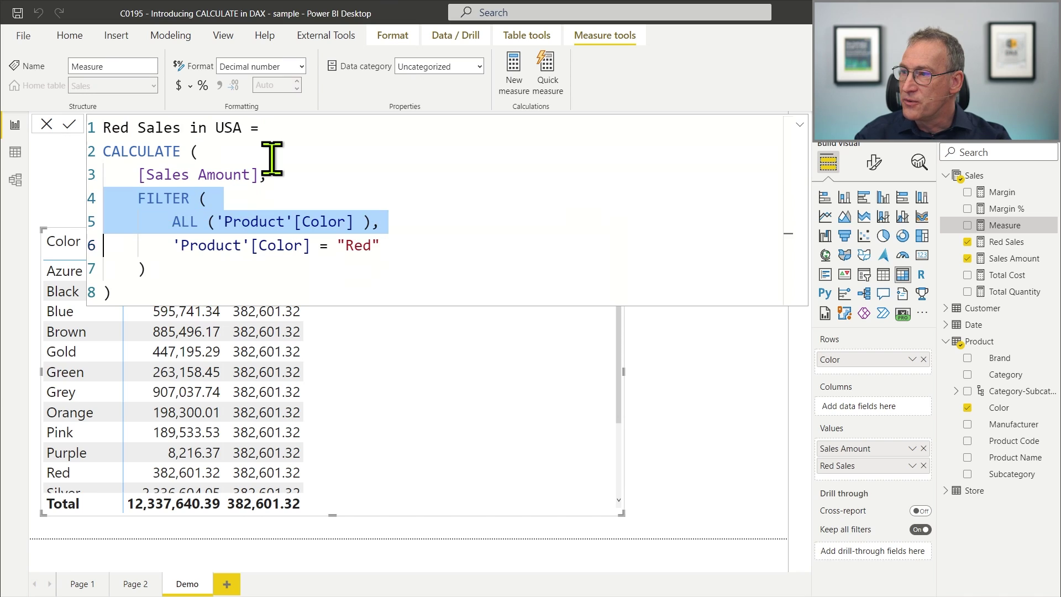
pyautogui.press('Delete')
pyautogui.hotkey('shift', 'Tab')
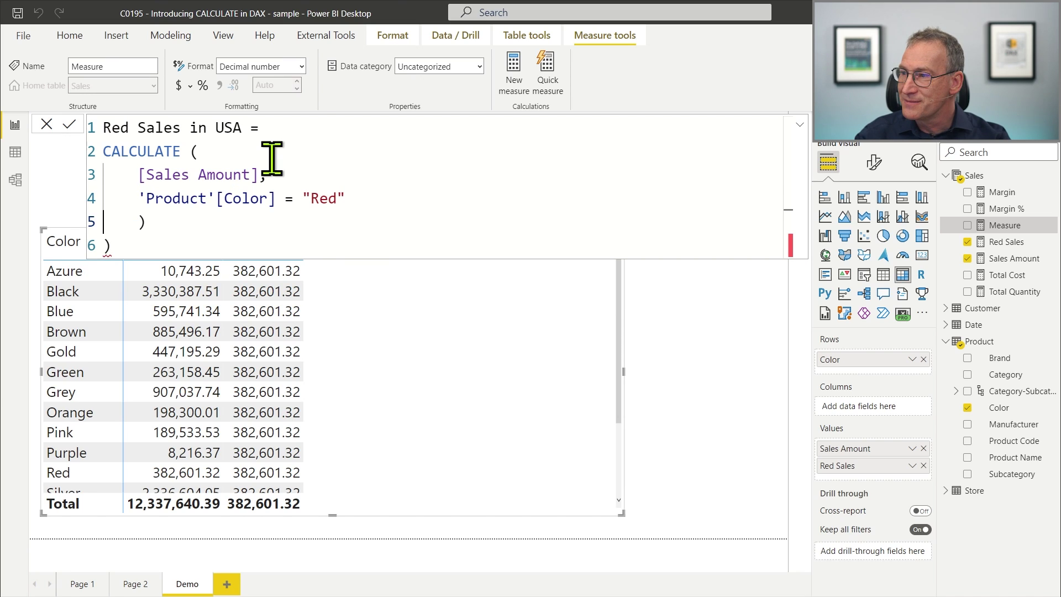
pyautogui.hotkey('shift', 'Down')
pyautogui.press('Delete')
pyautogui.press('Left')
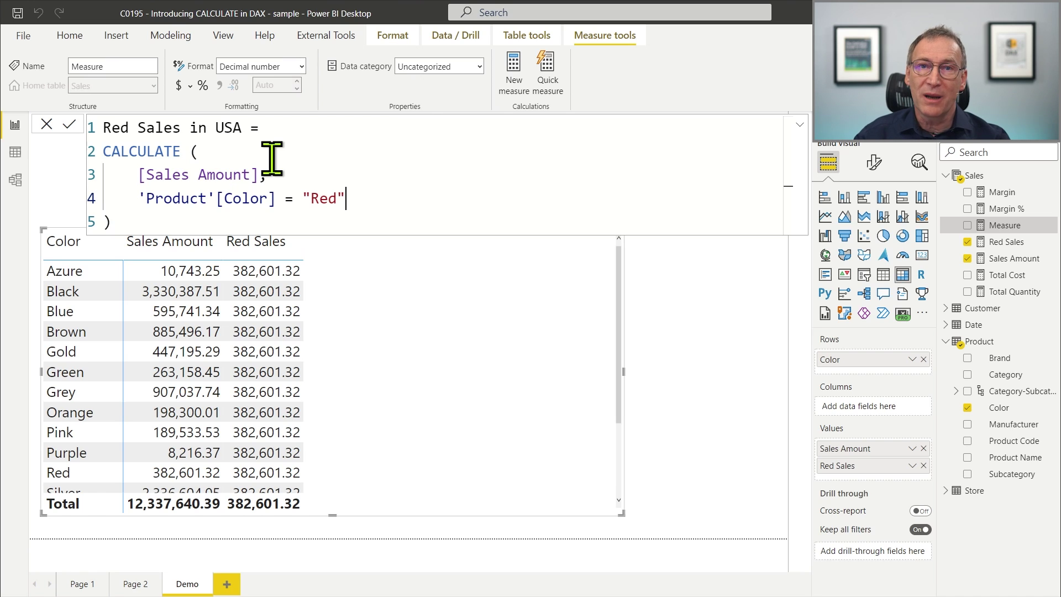
# Step: Add Customer[Country] = "United States" as a second CALCULATE filter and commit
pyautogui.write(',')
pyautogui.press('Return')
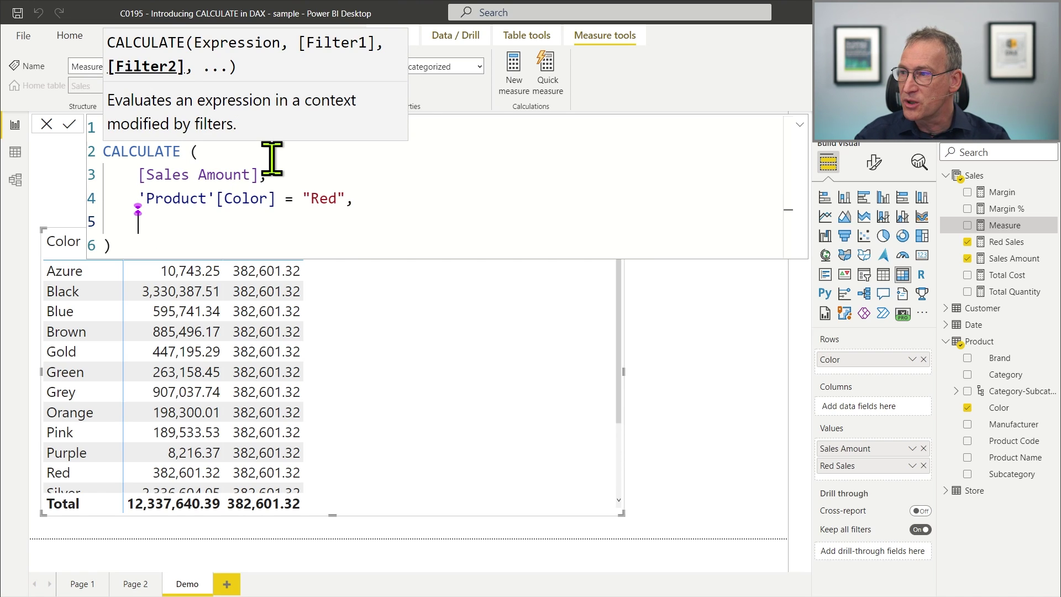
pyautogui.write('Cus')
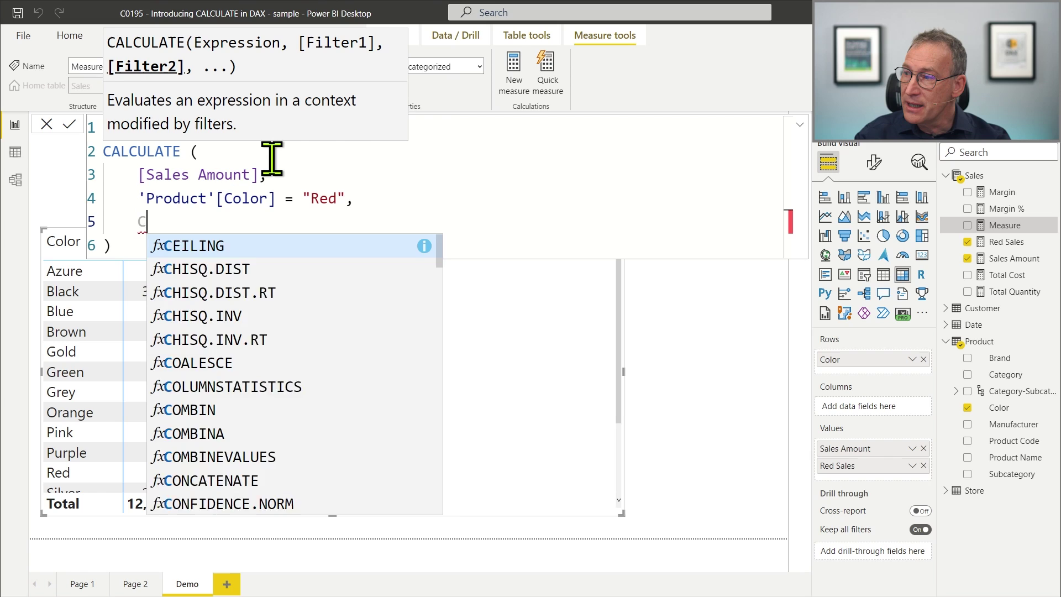
pyautogui.press('Down')
pyautogui.press('Down')
pyautogui.press('Down')
pyautogui.press('Down')
pyautogui.press('Down')
pyautogui.press('Down')
pyautogui.press('Down')
pyautogui.press('Down')
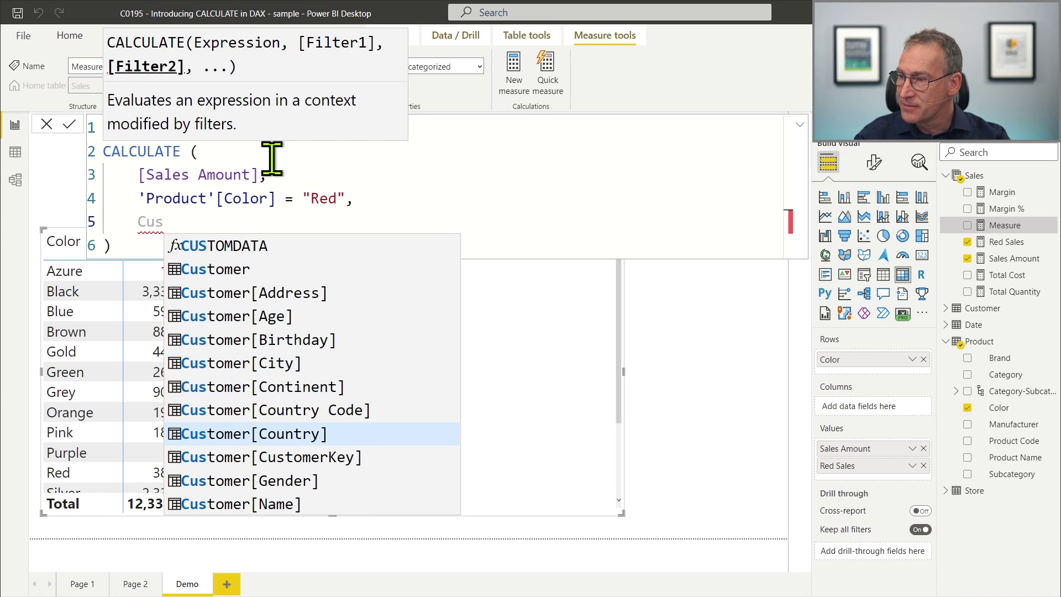
pyautogui.press('Tab')
pyautogui.write('= "Un')
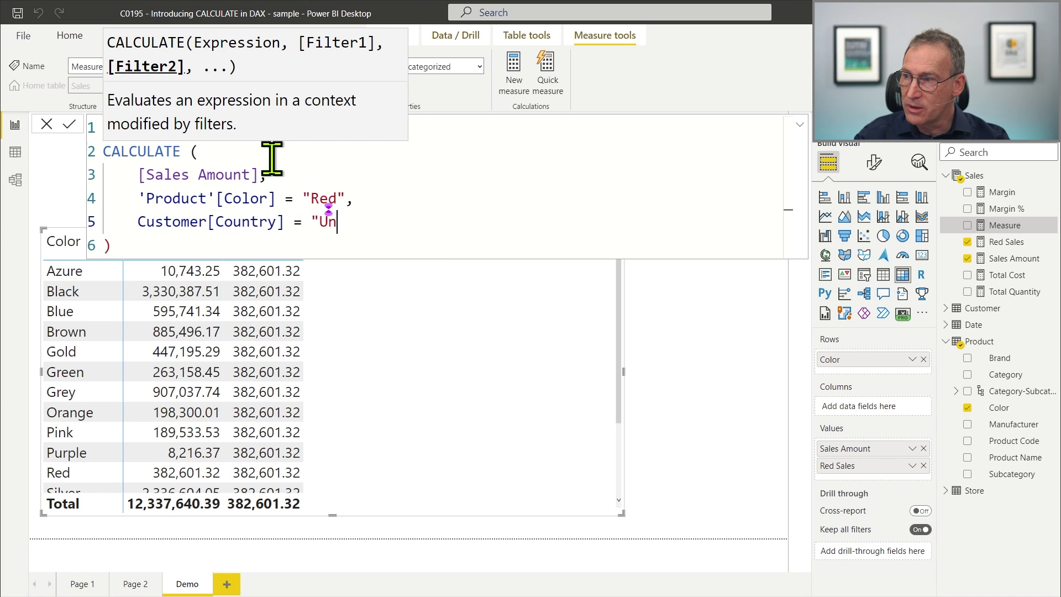
pyautogui.write('ited States"')
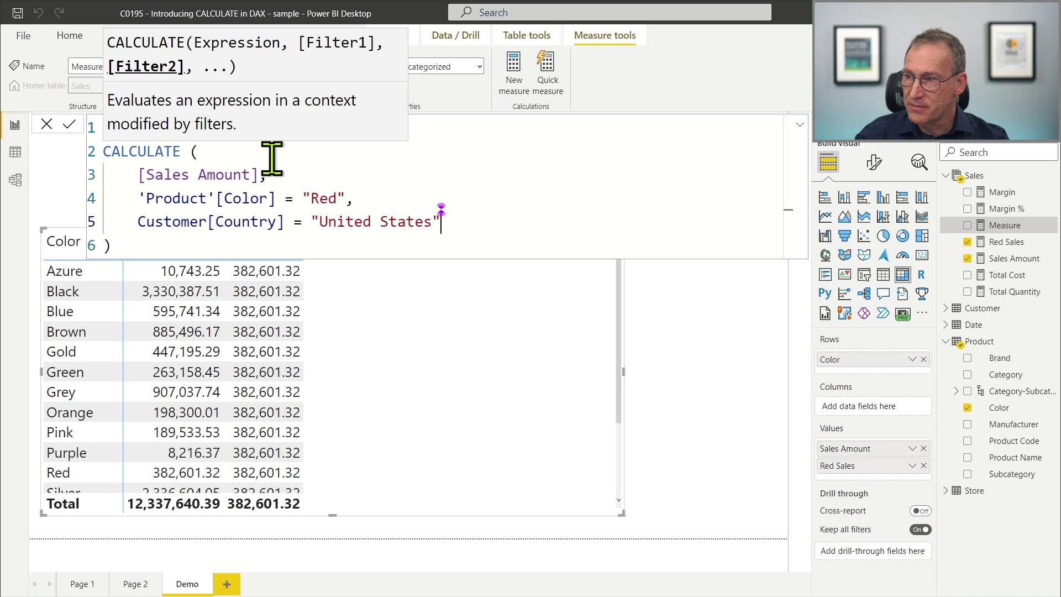
pyautogui.click(272, 159)
pyautogui.press('Return')
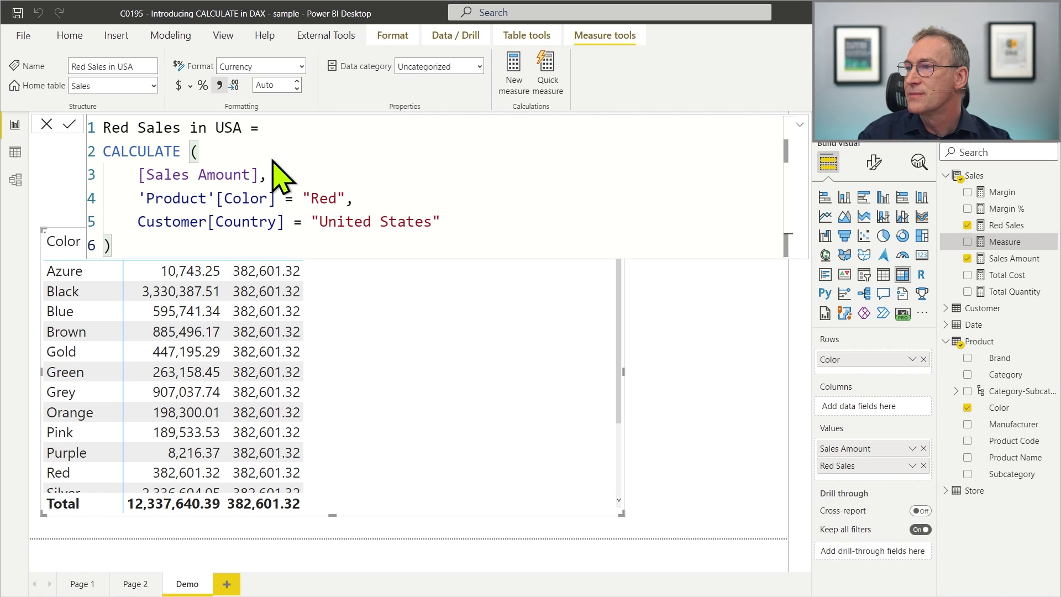
# Step: Format Red Sales in USA as a decimal number with 2 decimals
pyautogui.click(302, 66)
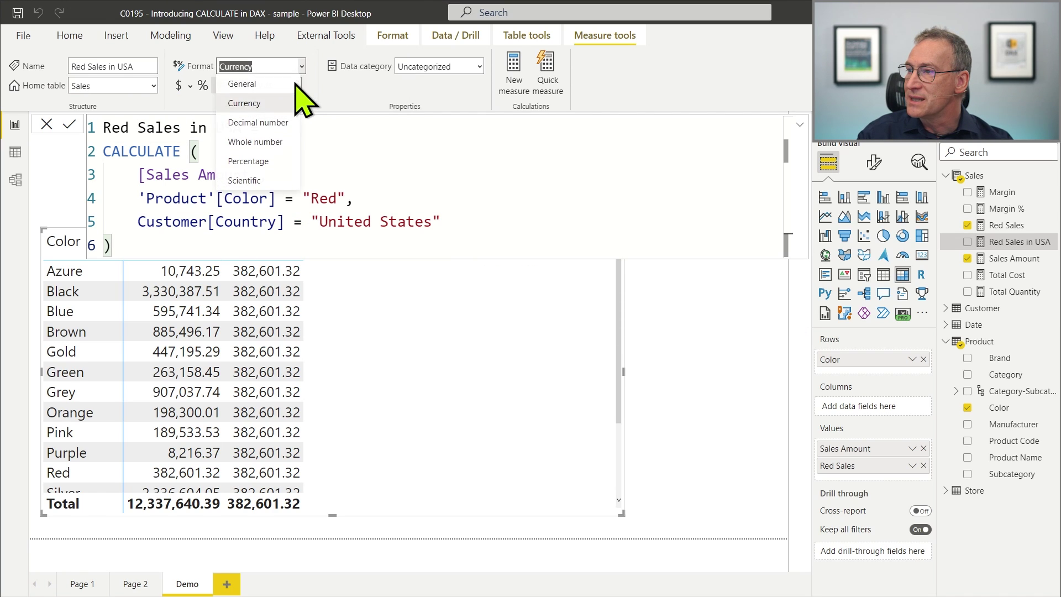
pyautogui.click(284, 105)
pyautogui.press('Down')
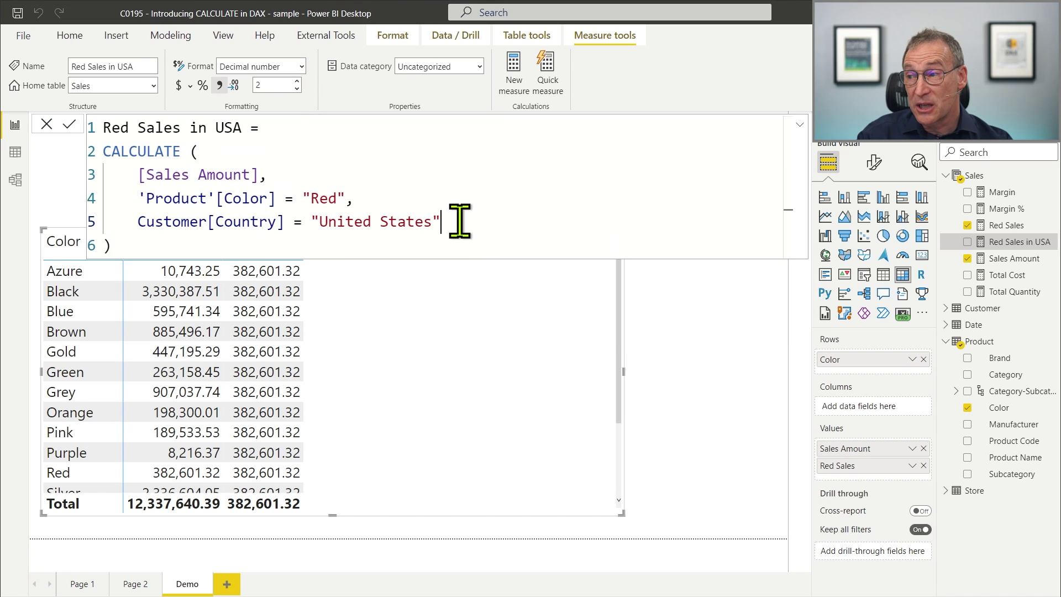
# Step: Add Red Sales in USA as a table column, then remove Color from the rows
pyautogui.moveTo(457, 220); pyautogui.dragTo(91, 224)
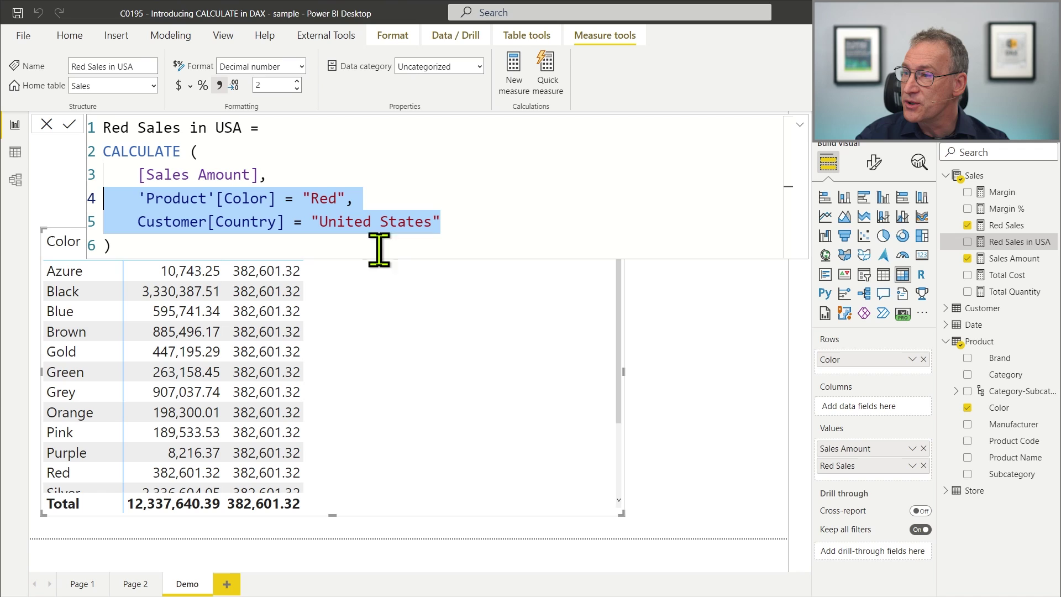
pyautogui.click(515, 207)
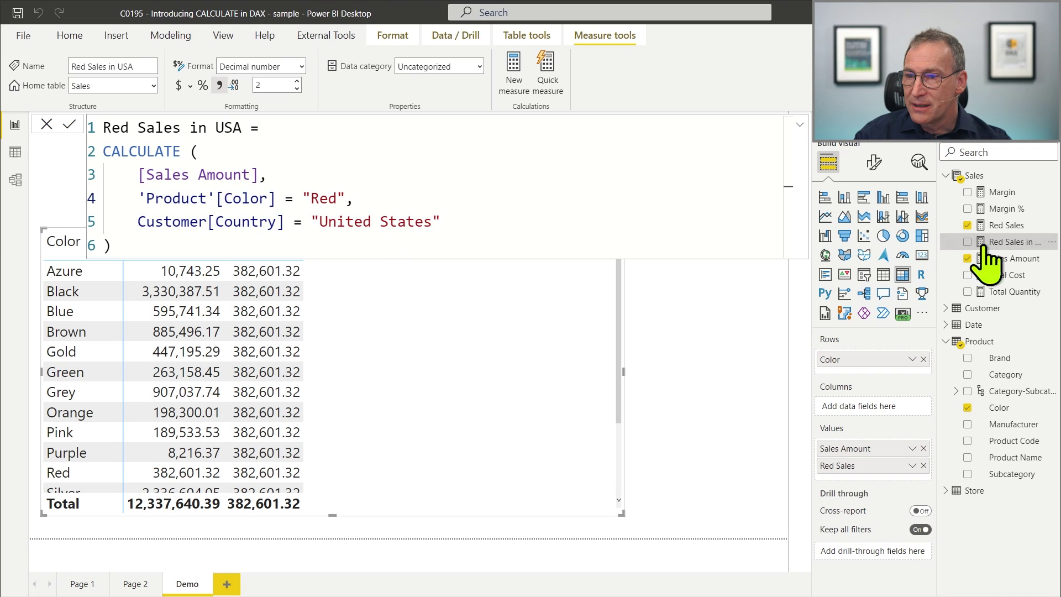
pyautogui.moveTo(1018, 243); pyautogui.dragTo(514, 364)
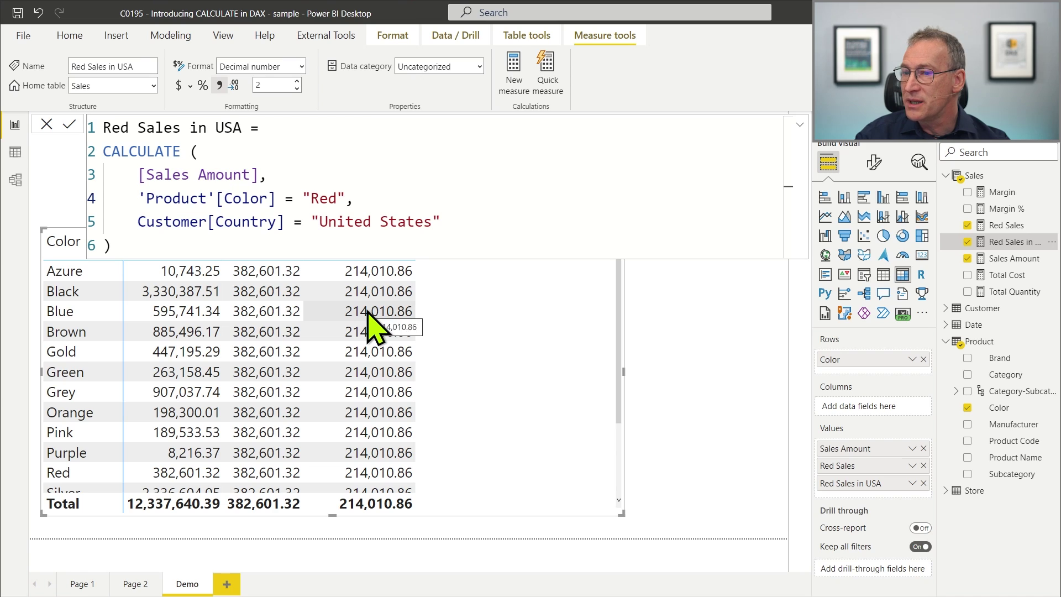
pyautogui.click(967, 408)
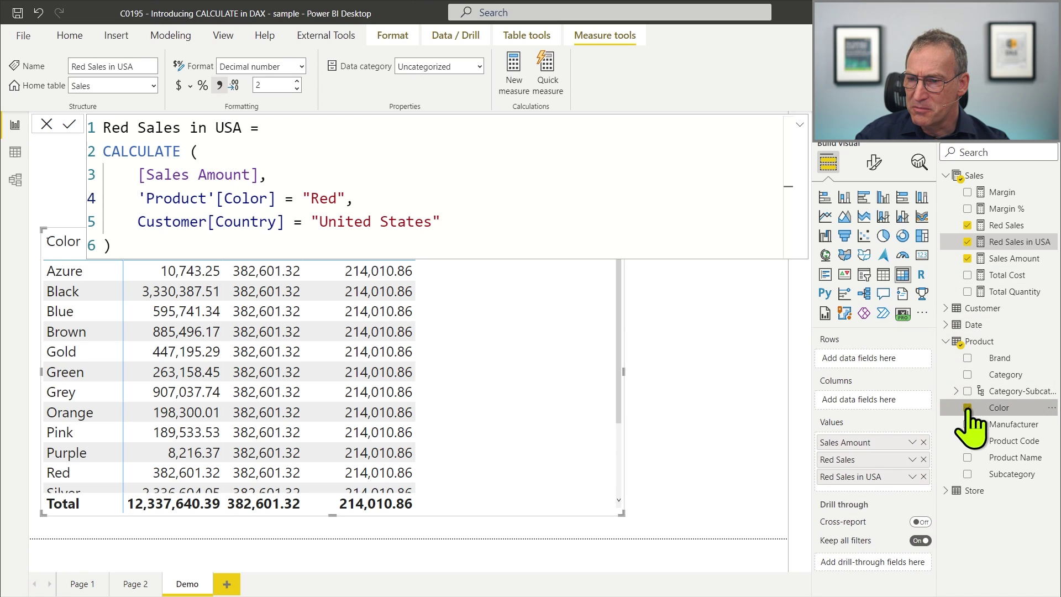
# Step: Show the measures by Brand, then remove Brand so totals 12,337,640.39, 382,601.32, 214,010.86 remain
pyautogui.moveTo(998, 359); pyautogui.dragTo(883, 362)
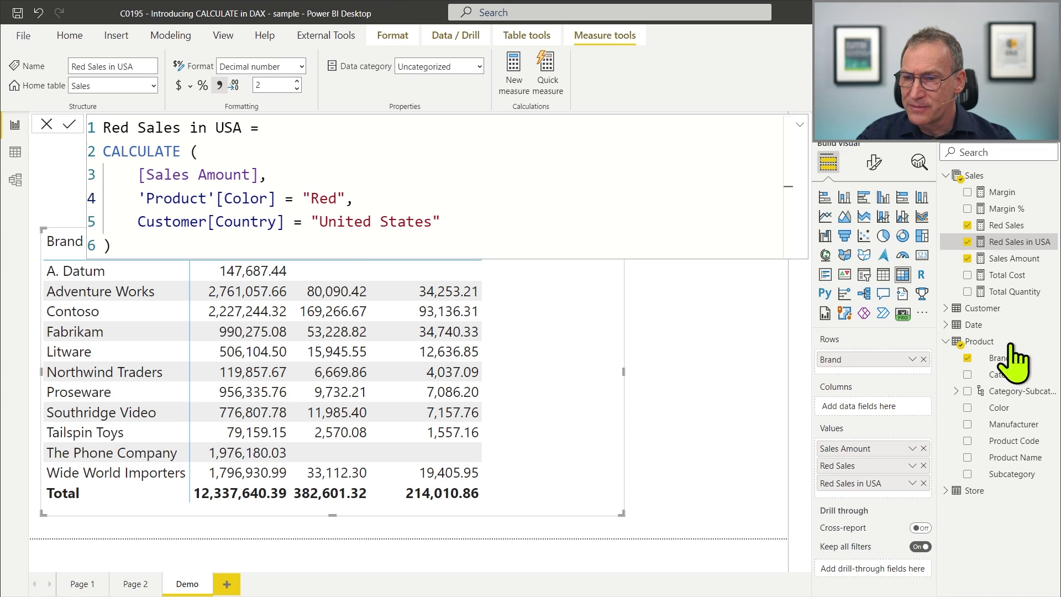
pyautogui.click(967, 357)
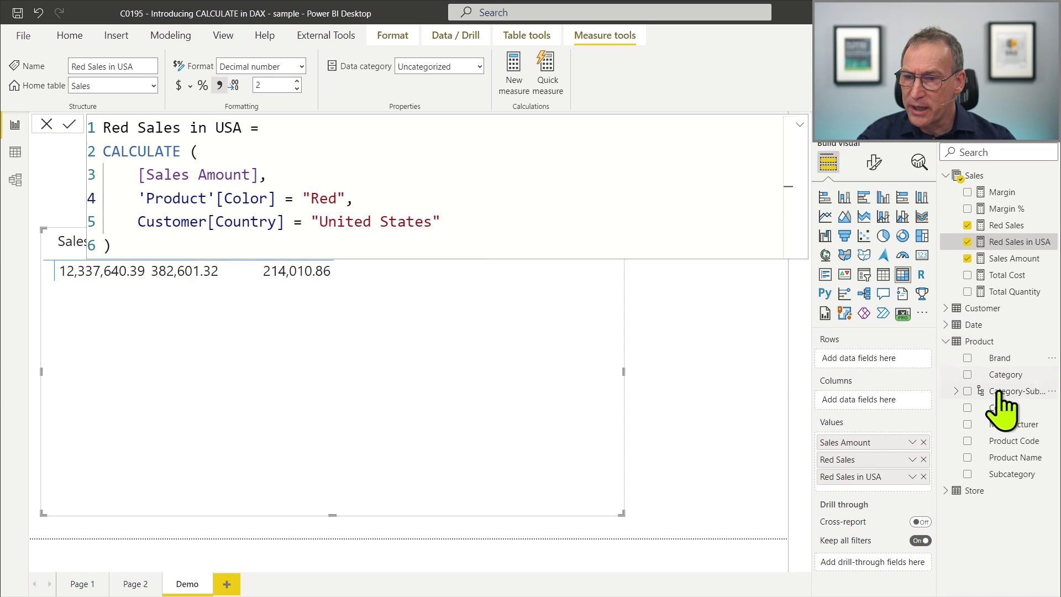
# Step: Regroup by Color, drop Red Sales in USA from the table, and show the Red Sales formula
pyautogui.moveTo(999, 407); pyautogui.dragTo(893, 365)
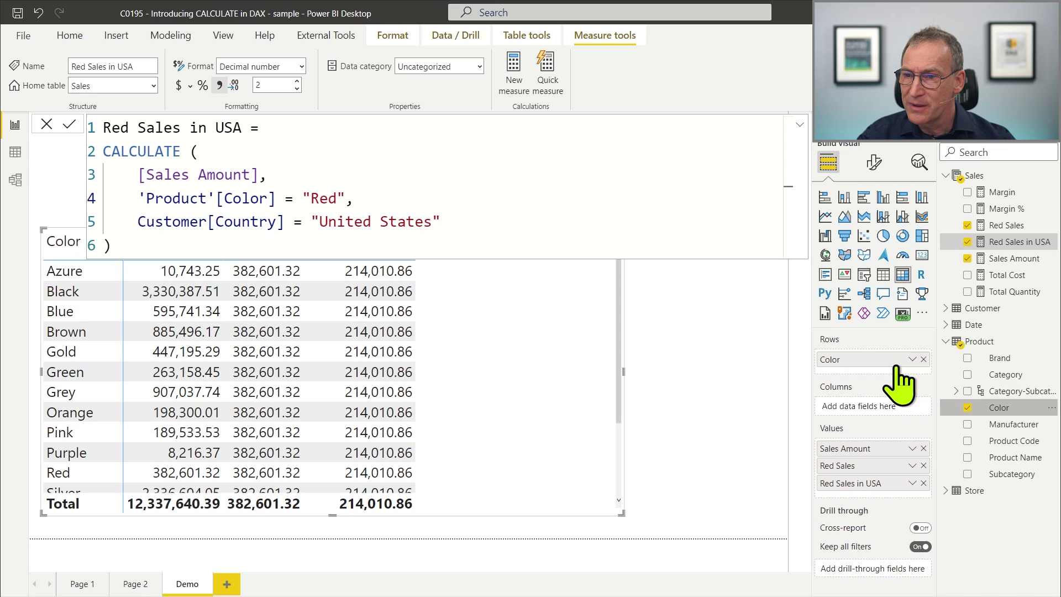
pyautogui.click(968, 241)
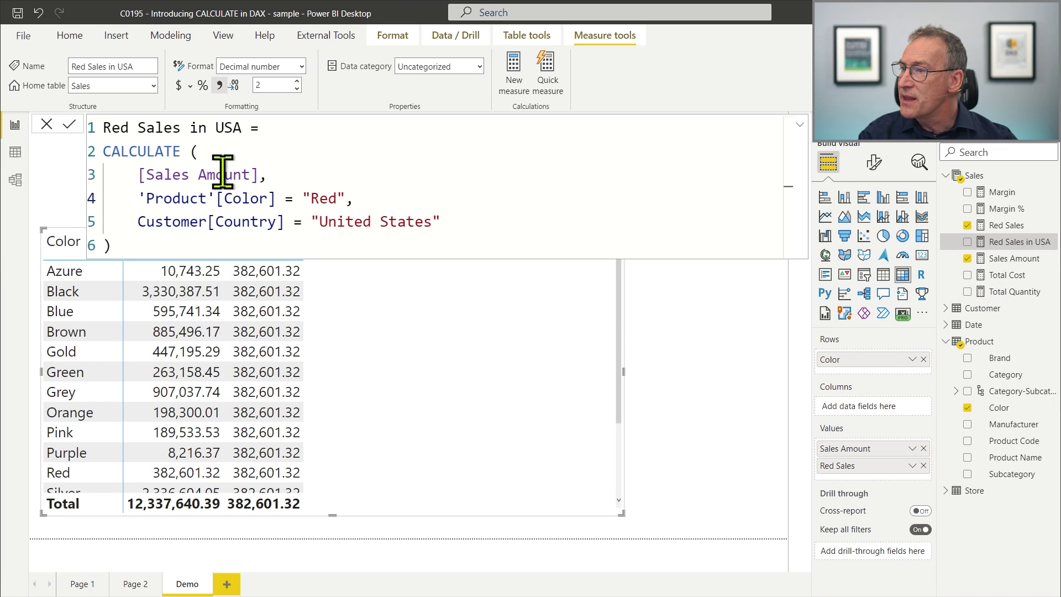
pyautogui.scroll(-1, 220, 171)
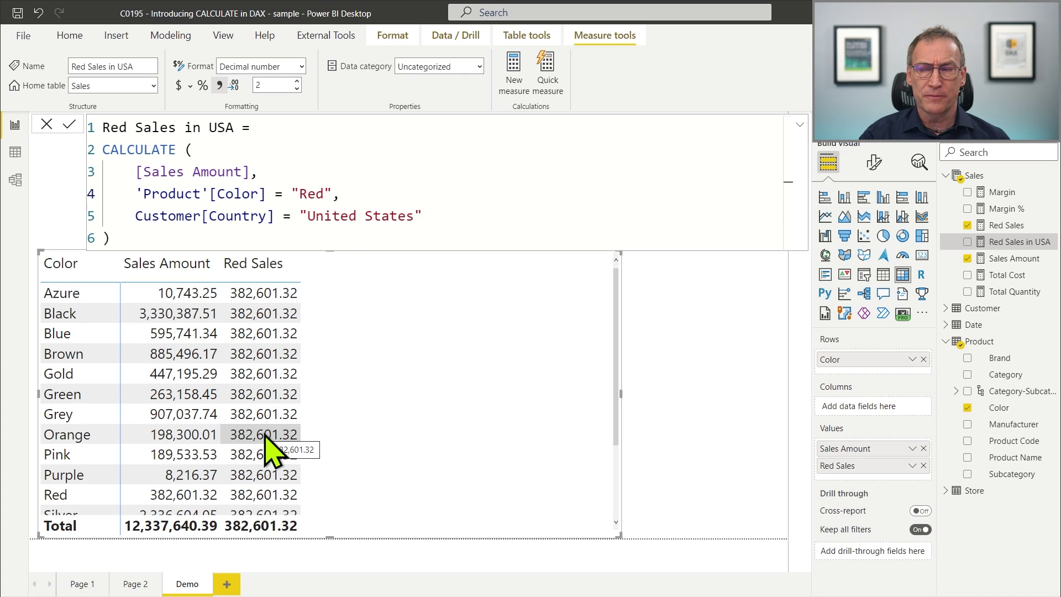
pyautogui.click(1016, 227)
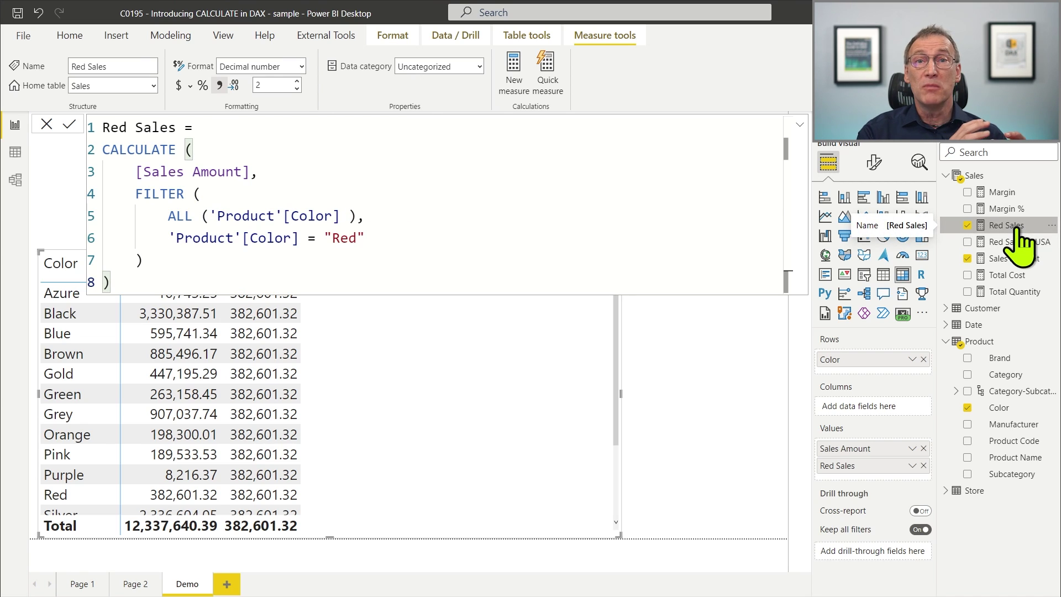
# Step: Copy the Red Sales formula and paste it into a new Sales table measure
pyautogui.click(408, 229)
pyautogui.hotkey('ctrl', 'a')
pyautogui.hotkey('ctrl', 'c')
pyautogui.click(729, 254)
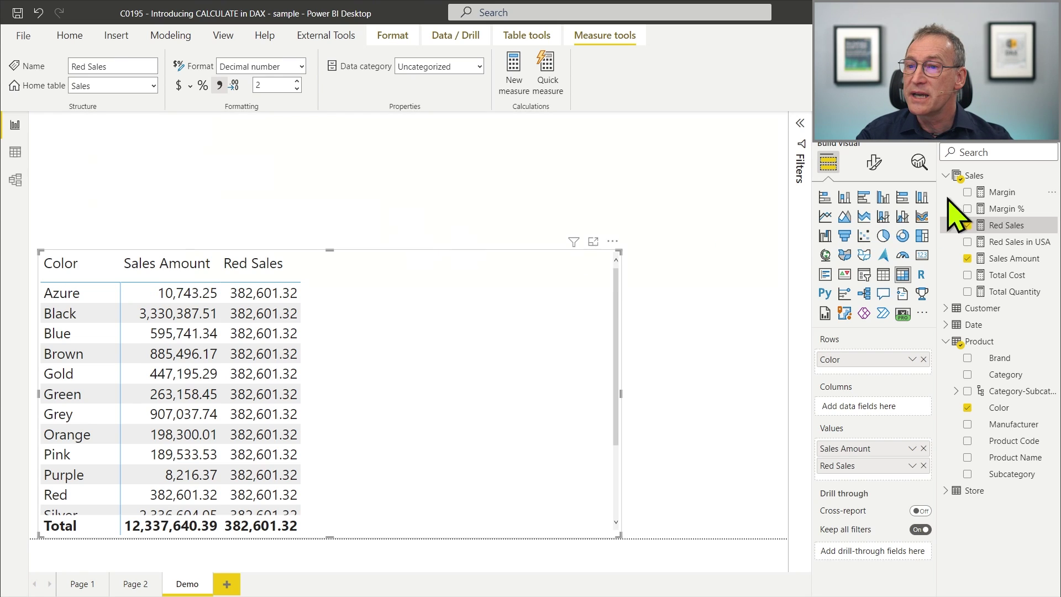
pyautogui.rightClick(981, 178)
pyautogui.click(952, 191)
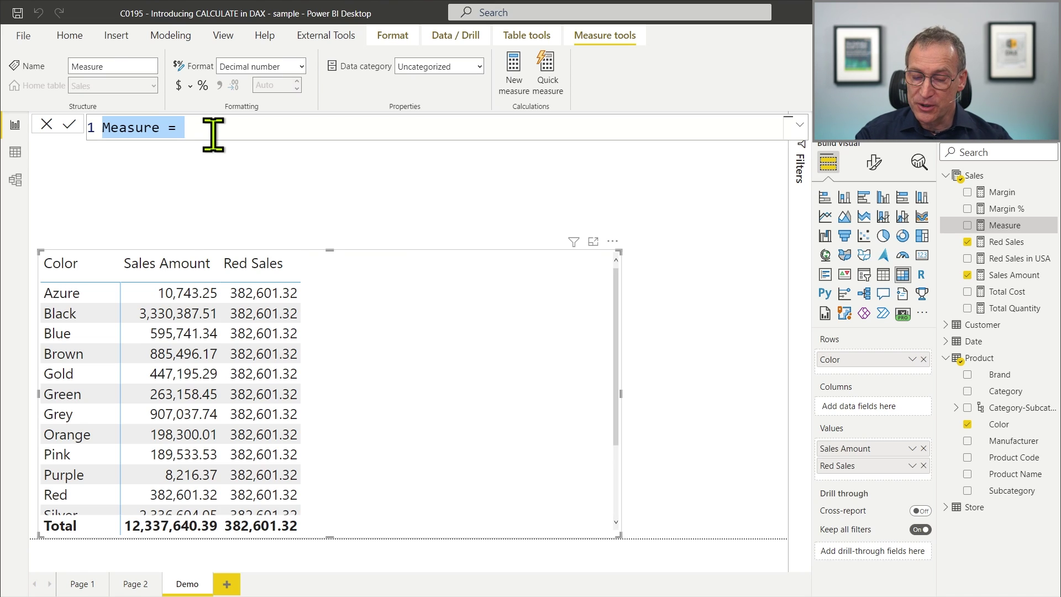
pyautogui.hotkey('ctrl', 'v')
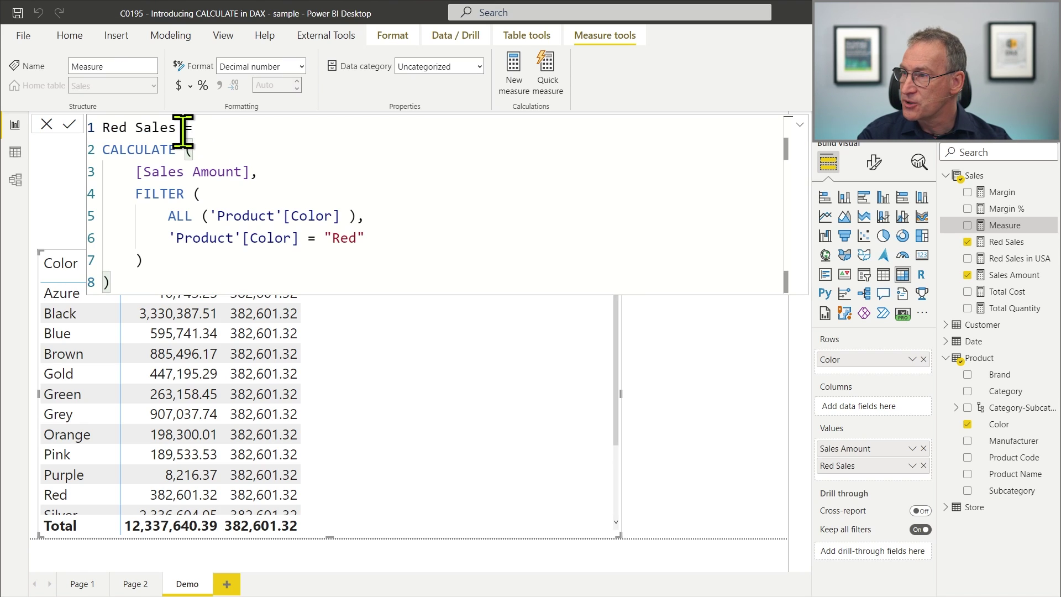
# Step: Rename it Red Sales KEEPFILTERS, replace FILTER/ALL with KEEPFILTERS around the Red condition, and commit
pyautogui.write('KEEPFILTER')
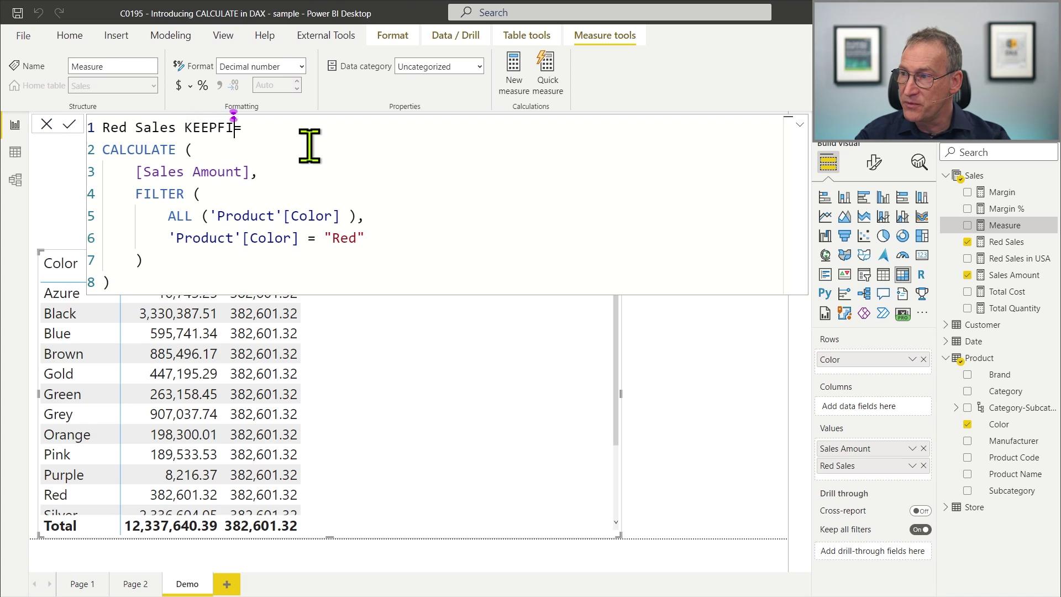
pyautogui.press('Down')
pyautogui.press('Down')
pyautogui.press('Down')
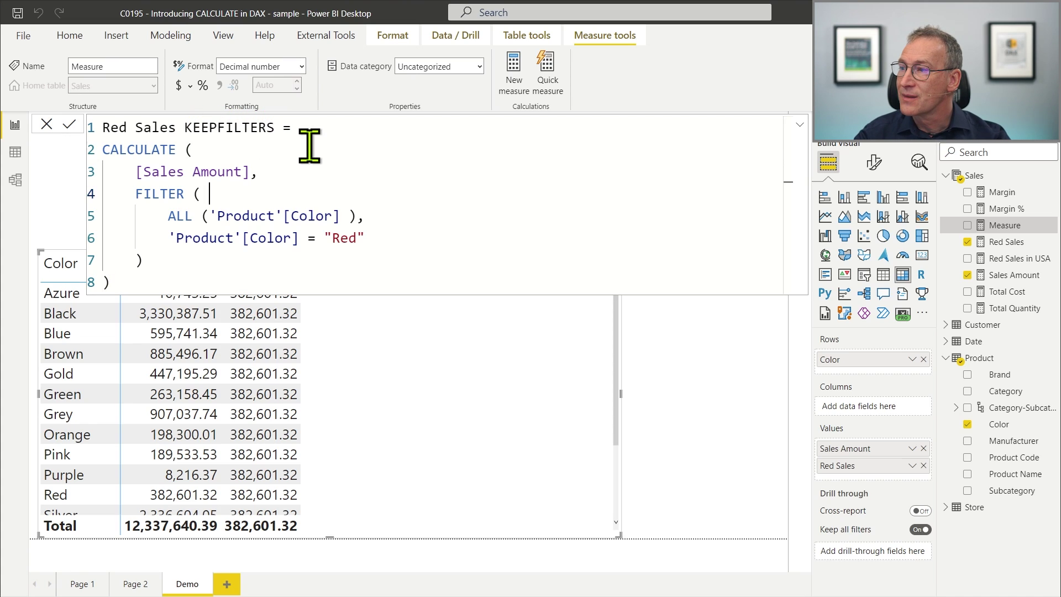
pyautogui.hotkey('shift', 'Down')
pyautogui.hotkey('shift', 'Down')
pyautogui.press('Delete')
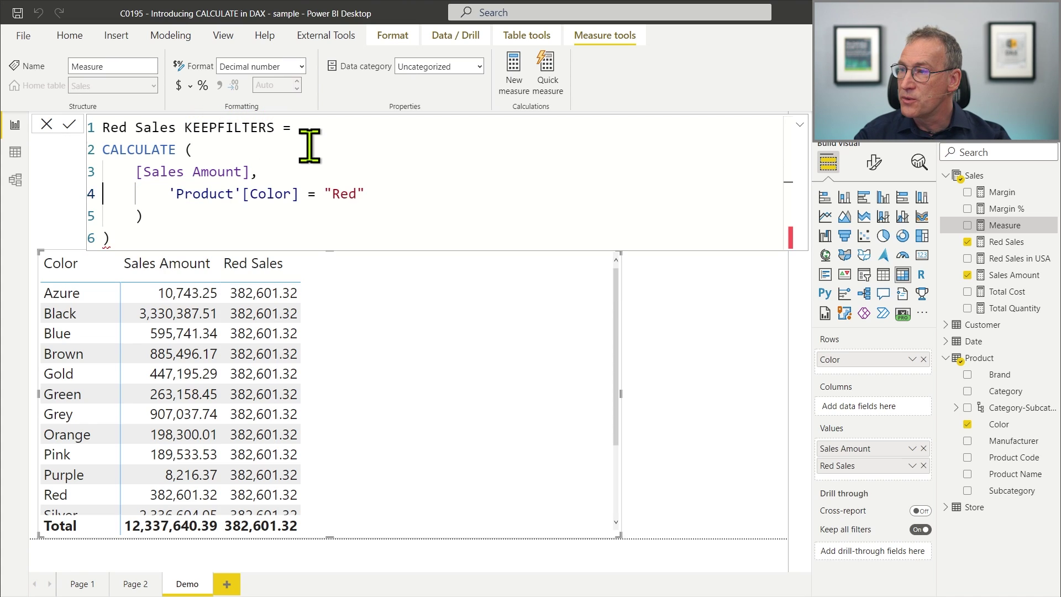
pyautogui.press('Down')
pyautogui.hotkey('shift', 'Down')
pyautogui.press('Delete')
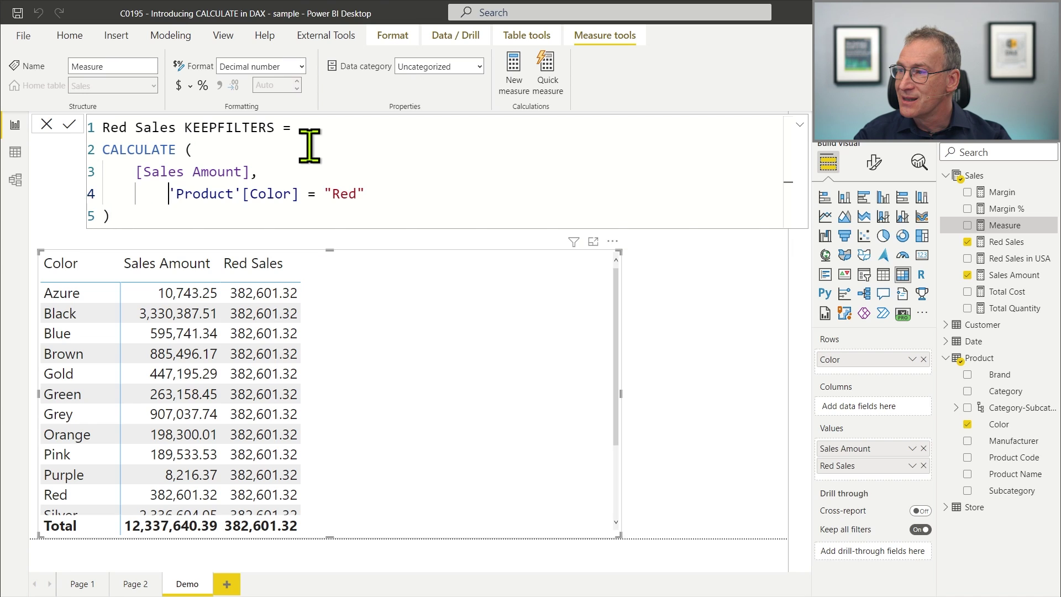
pyautogui.press('BackSpace')
pyautogui.press('BackSpace')
pyautogui.press('Tab')
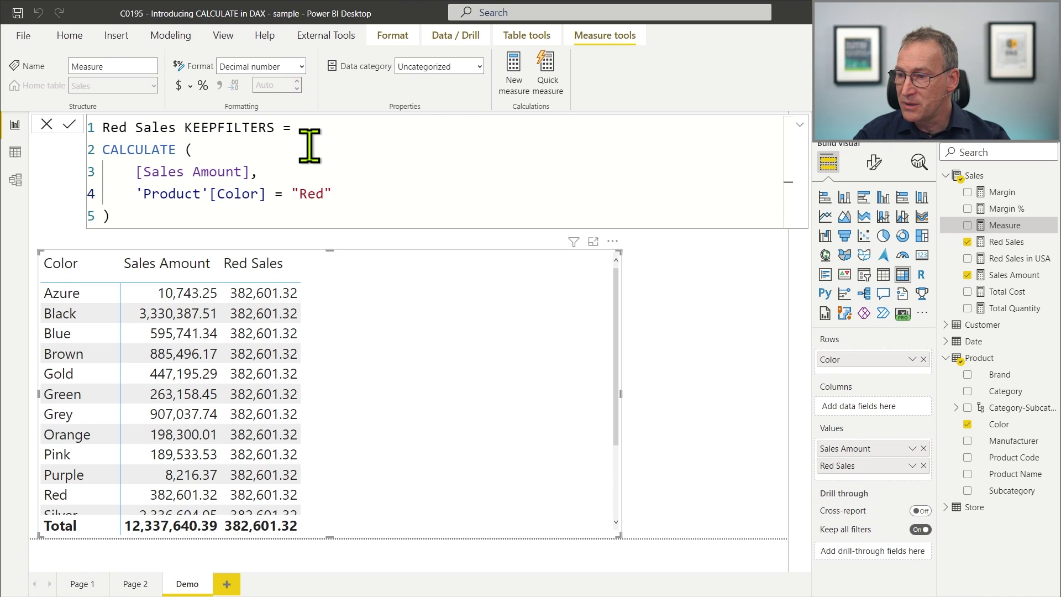
pyautogui.write('KEEPFILTERS ')
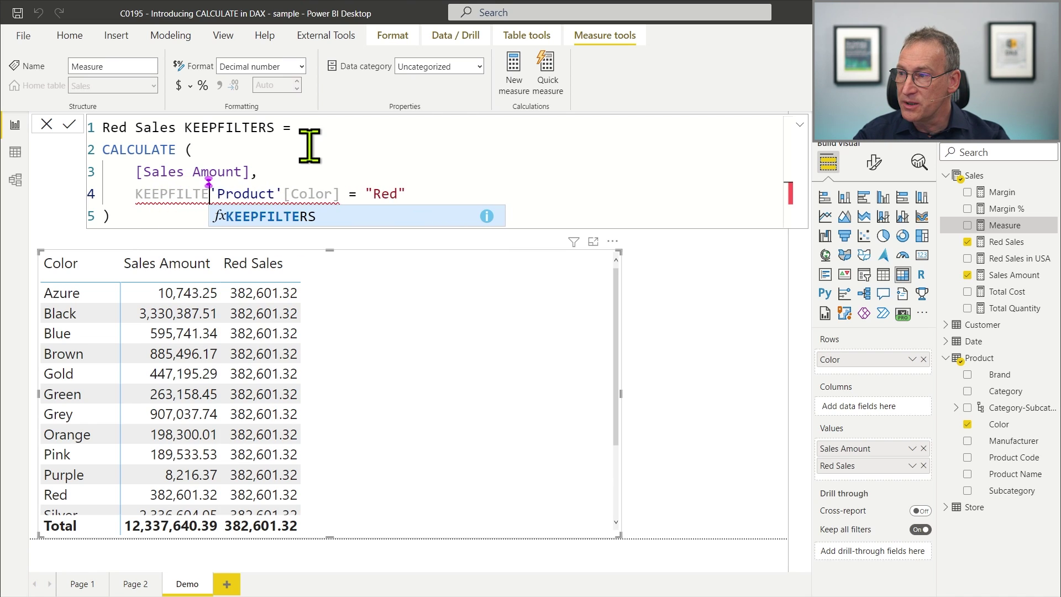
pyautogui.write('(')
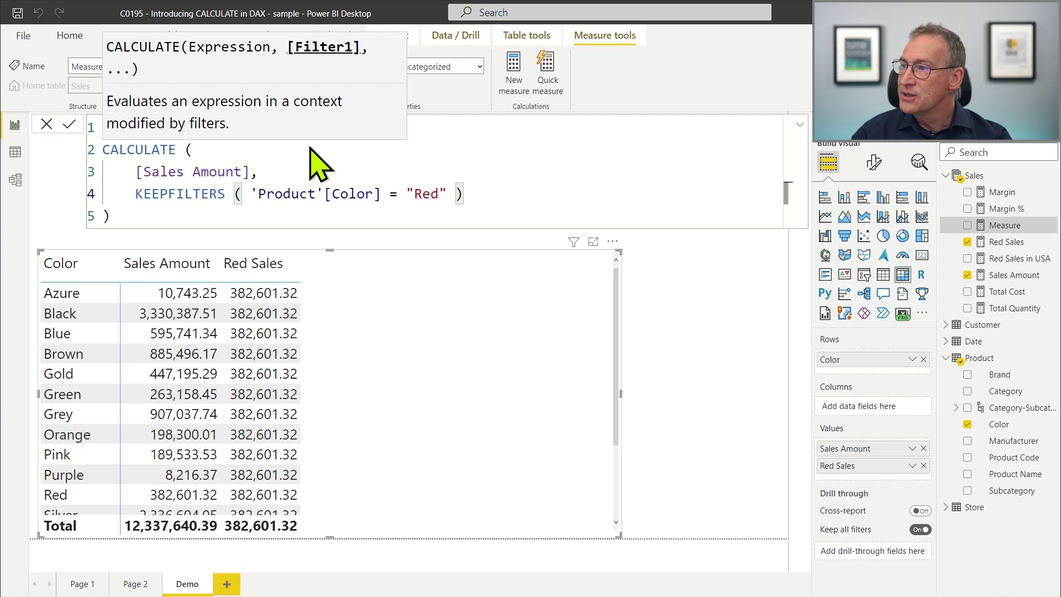
pyautogui.press('Return')
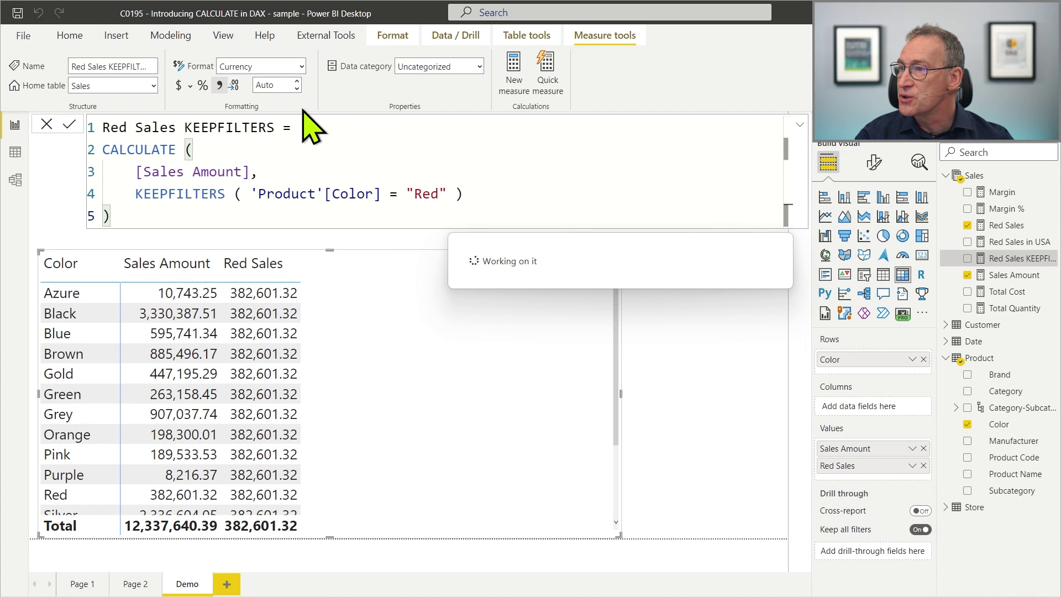
# Step: Format Red Sales KEEPFILTERS as a decimal number and add it as a column to the Color table
pyautogui.click(303, 67)
pyautogui.click(267, 121)
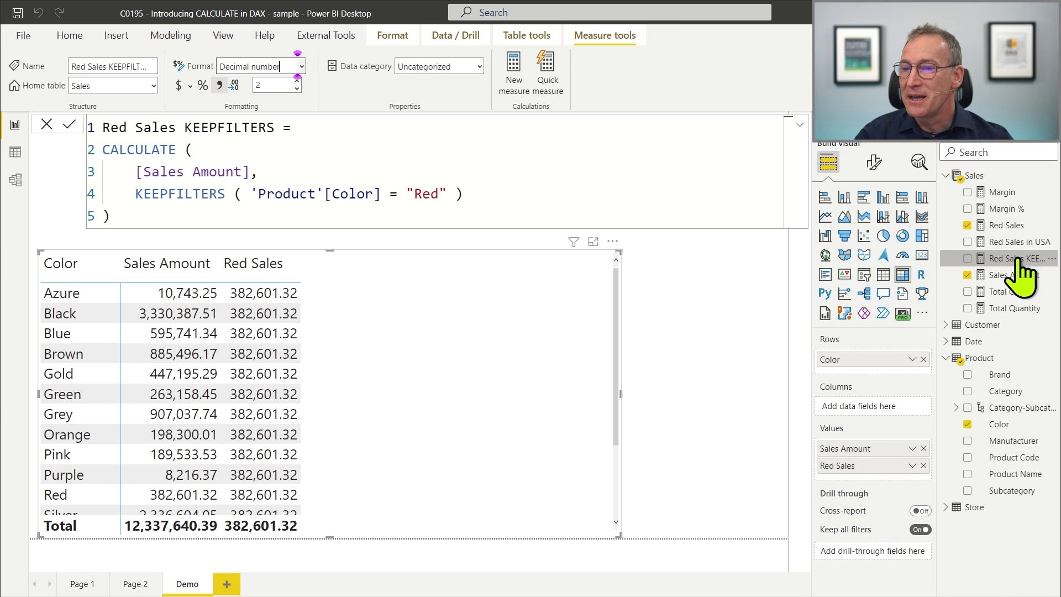
pyautogui.moveTo(1012, 258); pyautogui.dragTo(509, 374)
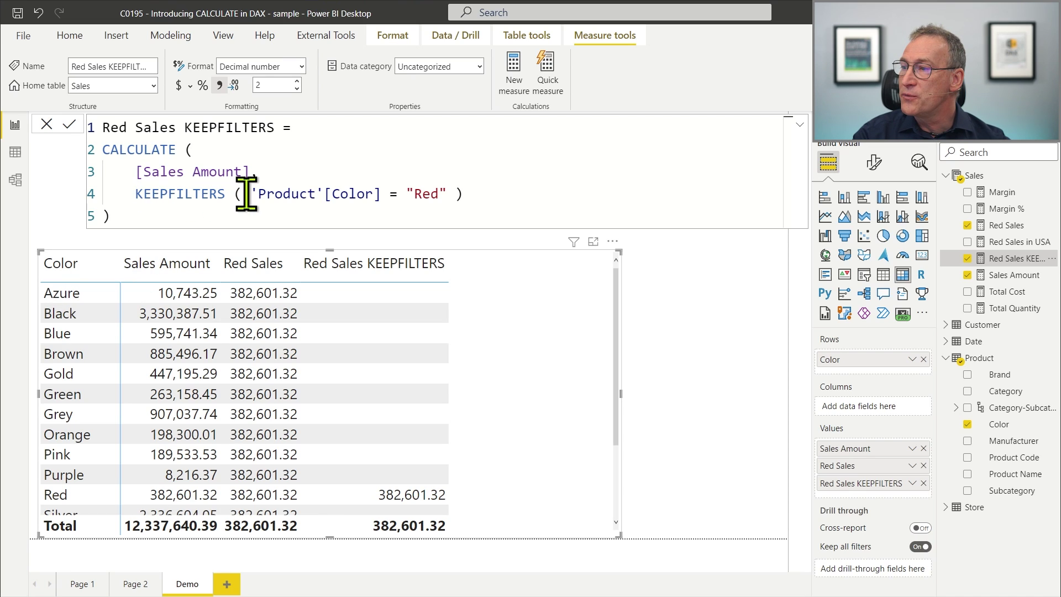
pyautogui.moveTo(246, 194); pyautogui.dragTo(449, 195)
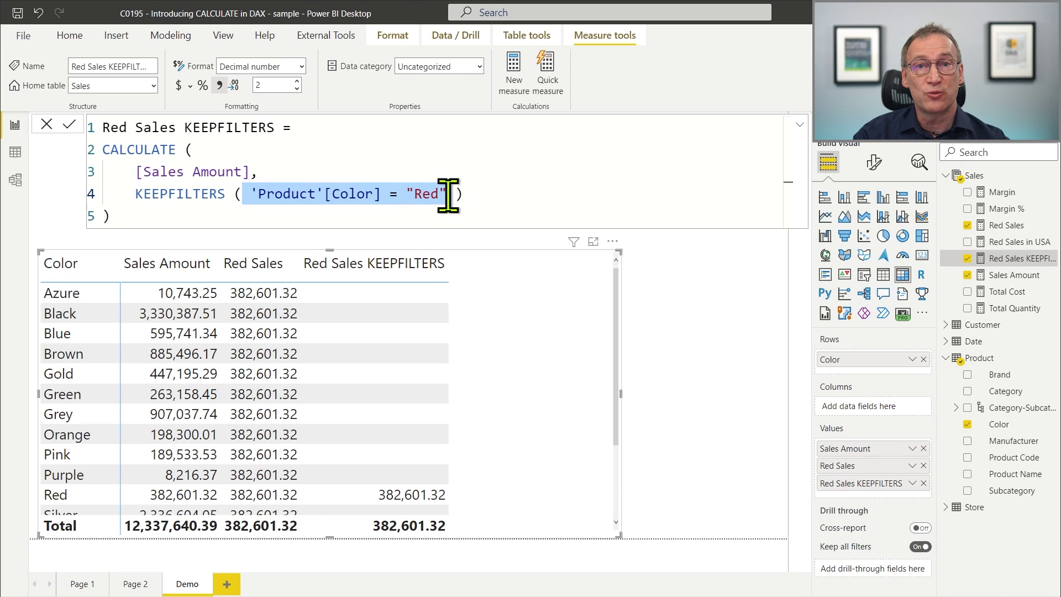
pyautogui.doubleClick(187, 194)
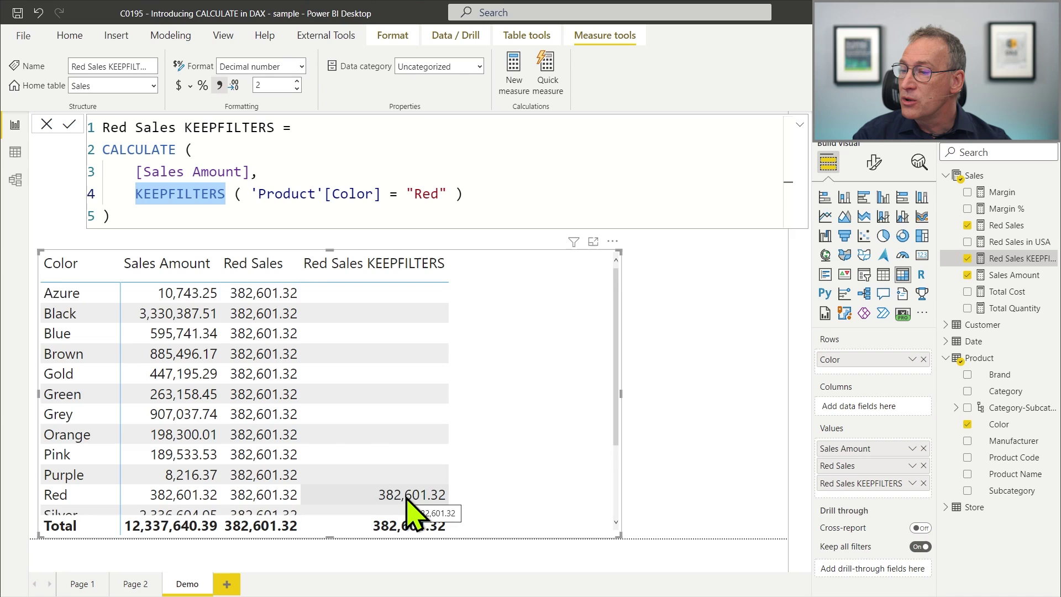
pyautogui.scroll(-1, 410, 495)
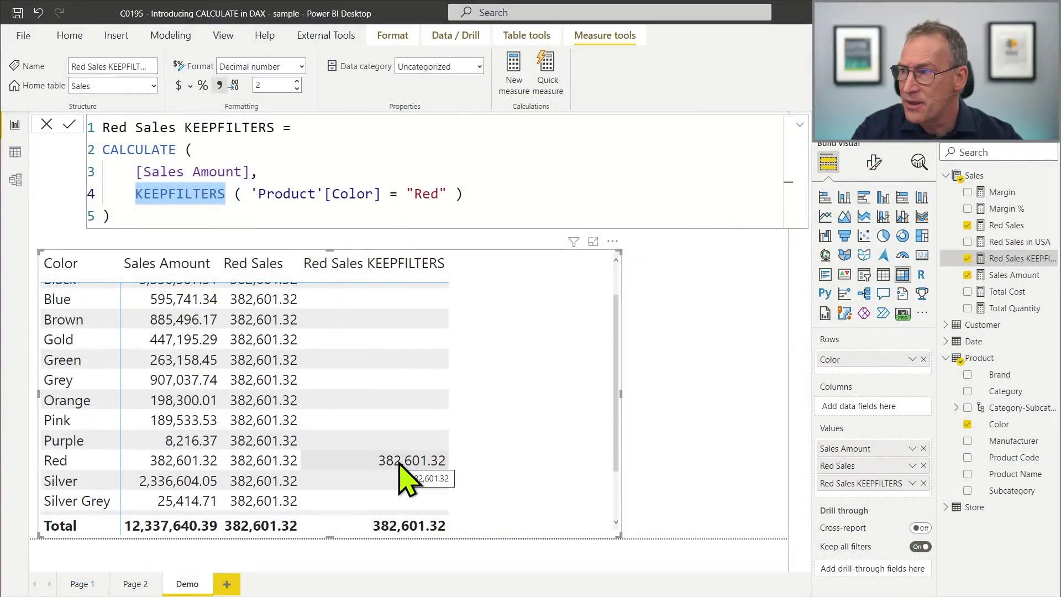
pyautogui.click(241, 172)
pyautogui.moveTo(147, 208); pyautogui.dragTo(75, 135)
pyautogui.hotkey('ctrl', 'c')
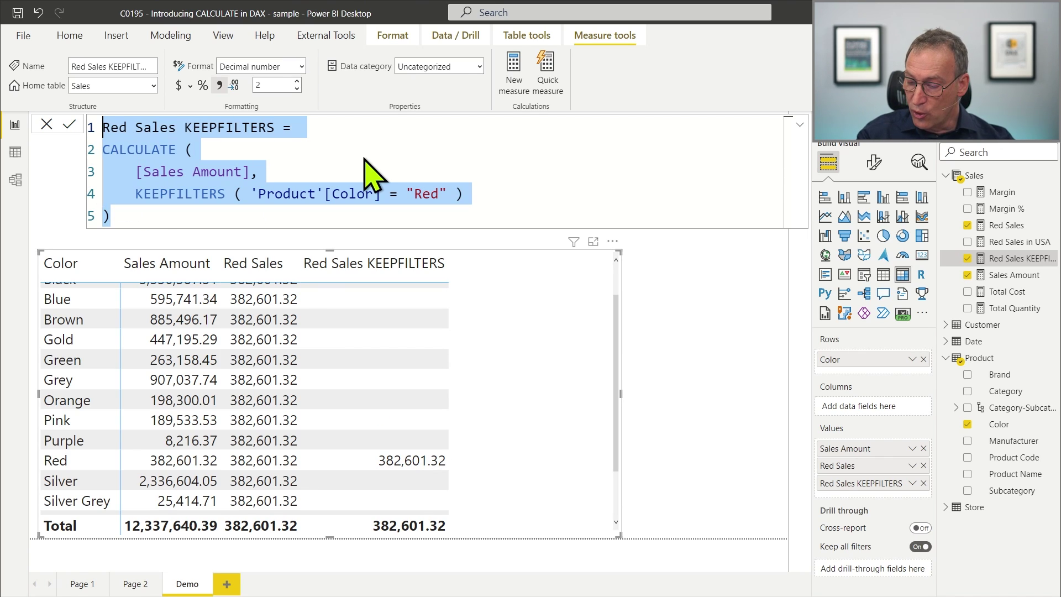
# Step: Create a new Sales measure from the copied formula, renamed Red Sales Table Filter
pyautogui.press('Escape')
pyautogui.rightClick(974, 176)
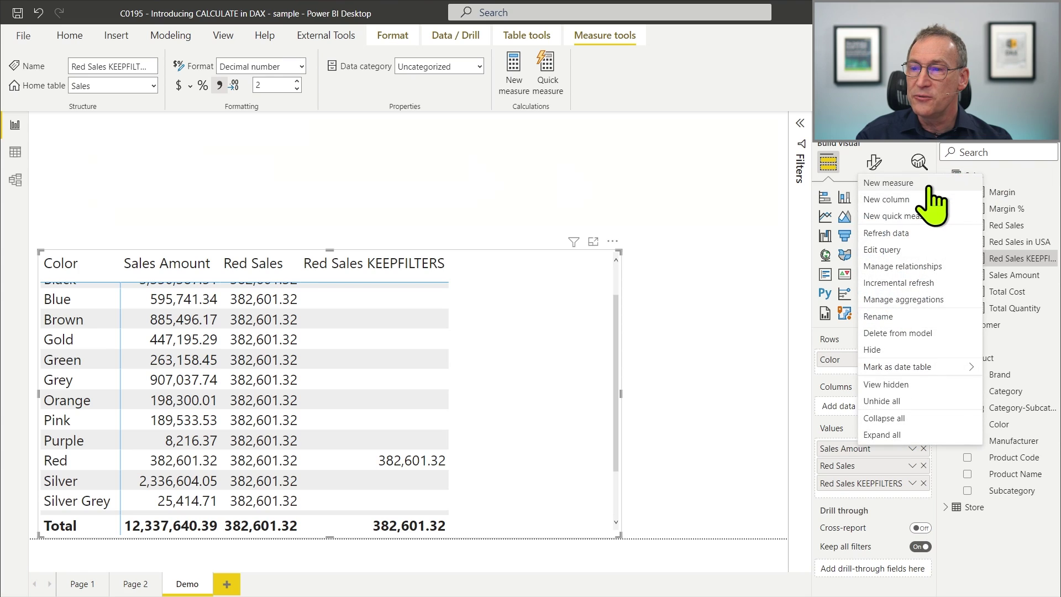
pyautogui.click(934, 184)
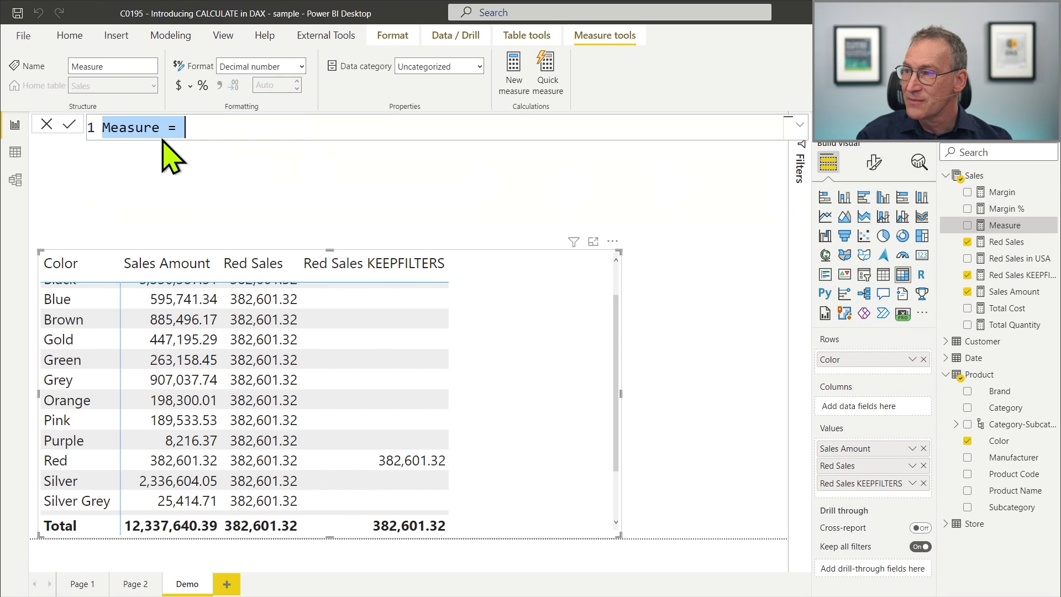
pyautogui.hotkey('ctrl', 'v')
pyautogui.doubleClick(219, 128)
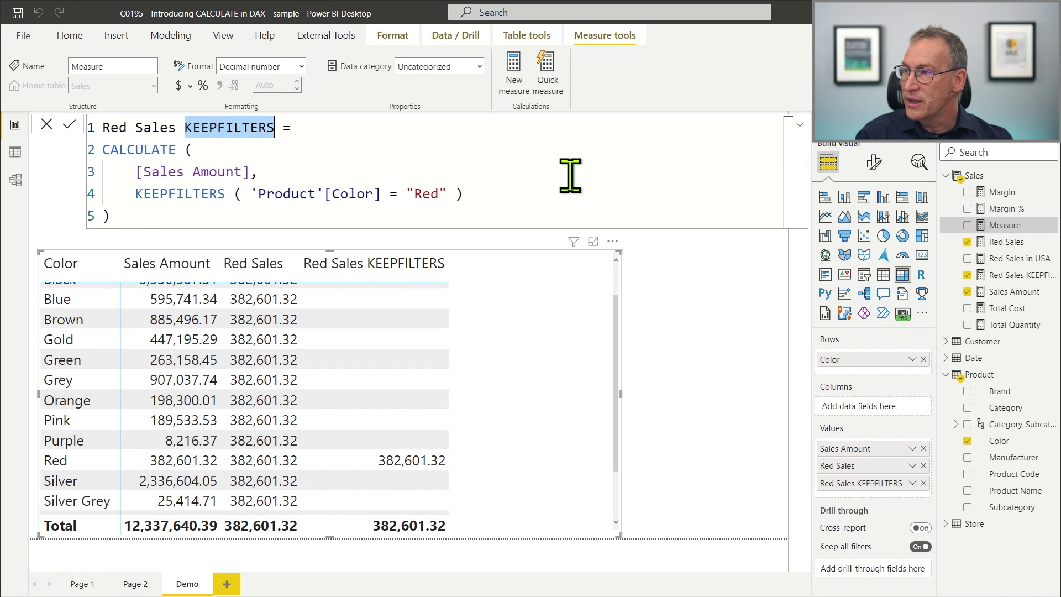
pyautogui.write('Table Filter')
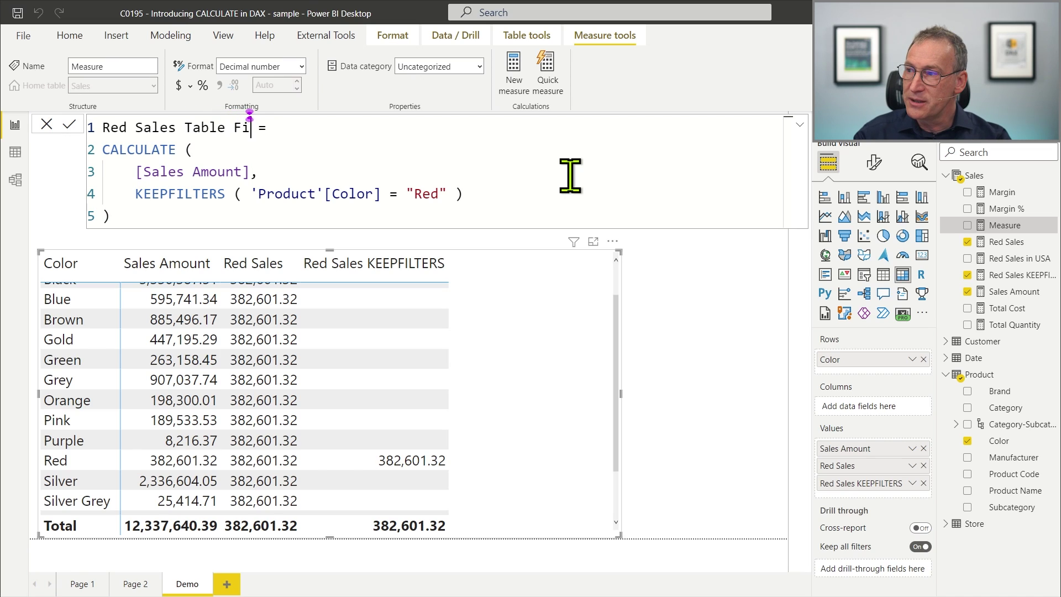
# Step: Strip the KEEPFILTERS wrapper from the 'Product'[Color] = "Red" condition
pyautogui.press('Down')
pyautogui.press('Down')
pyautogui.press('Down')
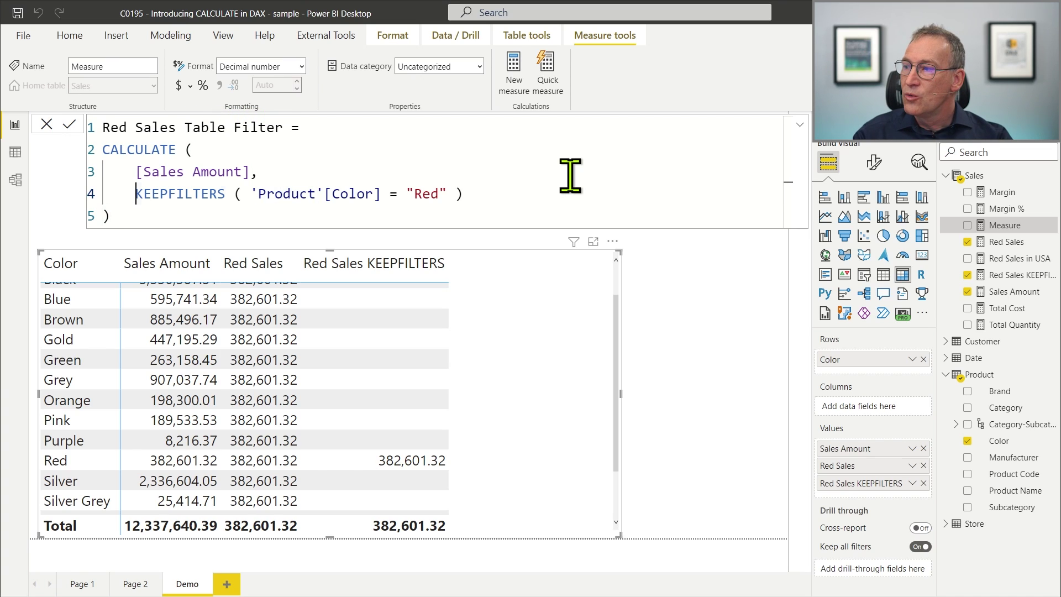
pyautogui.hotkey('shift', 'ctrl', 'Right')
pyautogui.hotkey('shift', 'ctrl', 'Right')
pyautogui.press('Delete')
pyautogui.press('End')
pyautogui.press('BackSpace')
pyautogui.press('BackSpace')
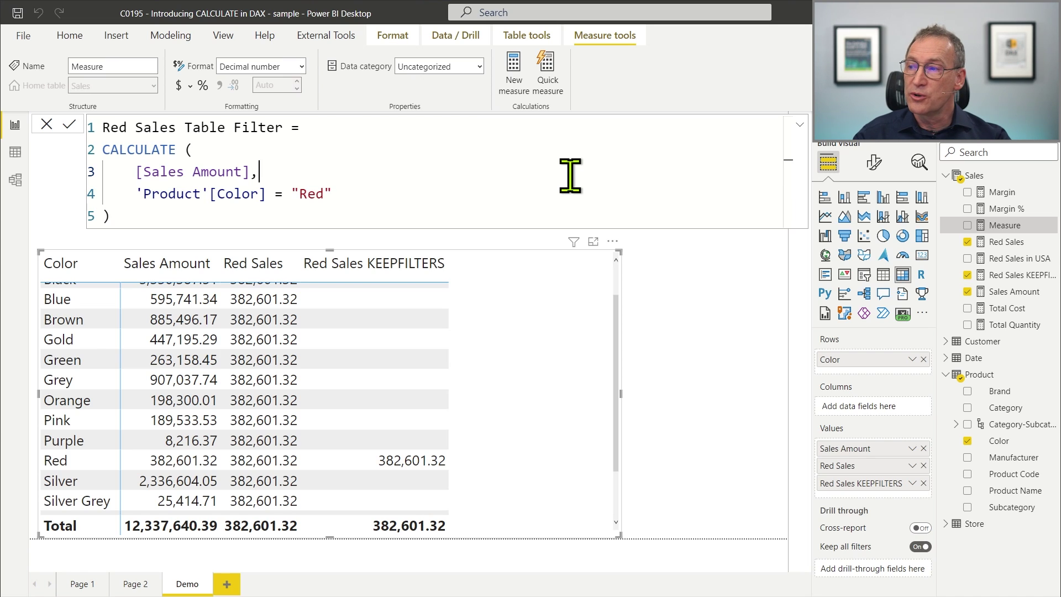
# Step: Insert FILTER( with 'Product' as its table argument before the color condition
pyautogui.press('Up')
pyautogui.press('End')
pyautogui.hotkey('shift', 'Return')
pyautogui.write('FILTER (')
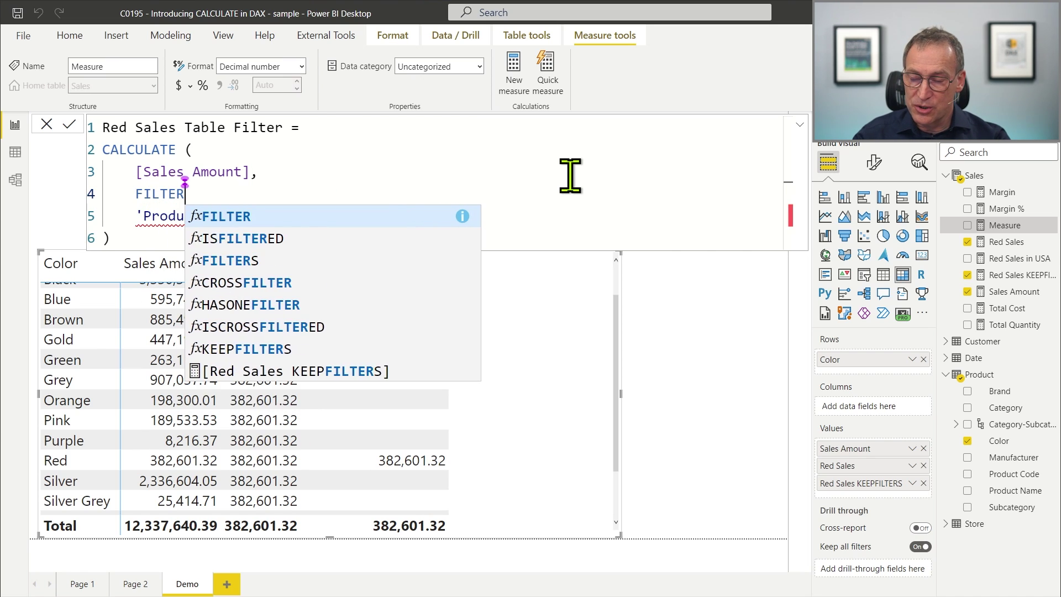
pyautogui.press('Escape')
pyautogui.press('Return')
pyautogui.write('Pro')
pyautogui.press('Down')
pyautogui.press('Down')
pyautogui.press('Down')
pyautogui.press('Down')
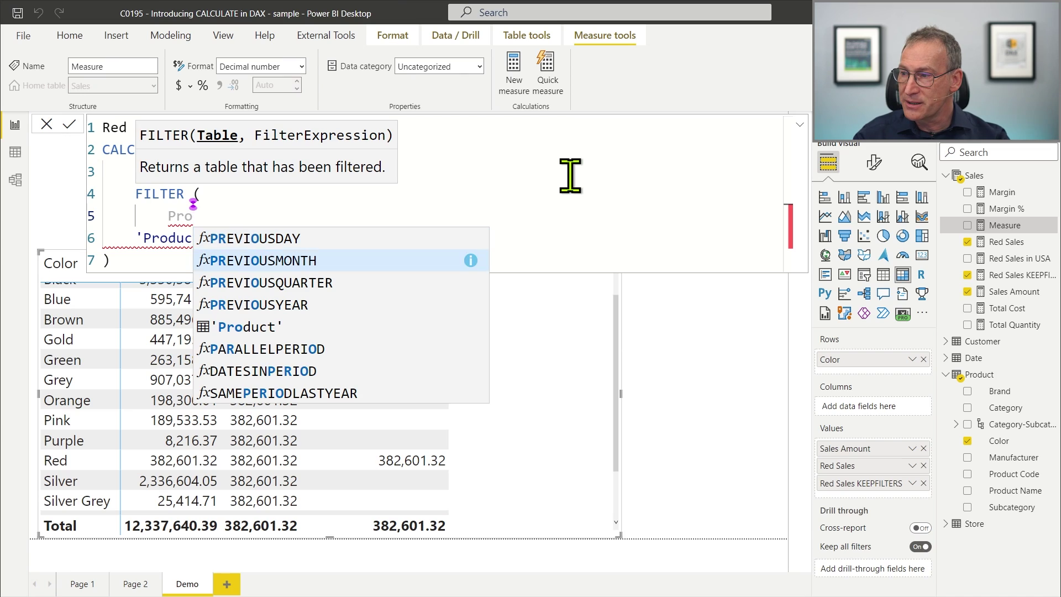
pyautogui.press('Tab')
pyautogui.write(',')
# Step: Indent the color condition, close the FILTER call, and commit the measure
pyautogui.press('Down')
pyautogui.press('Home')
pyautogui.press('Tab')
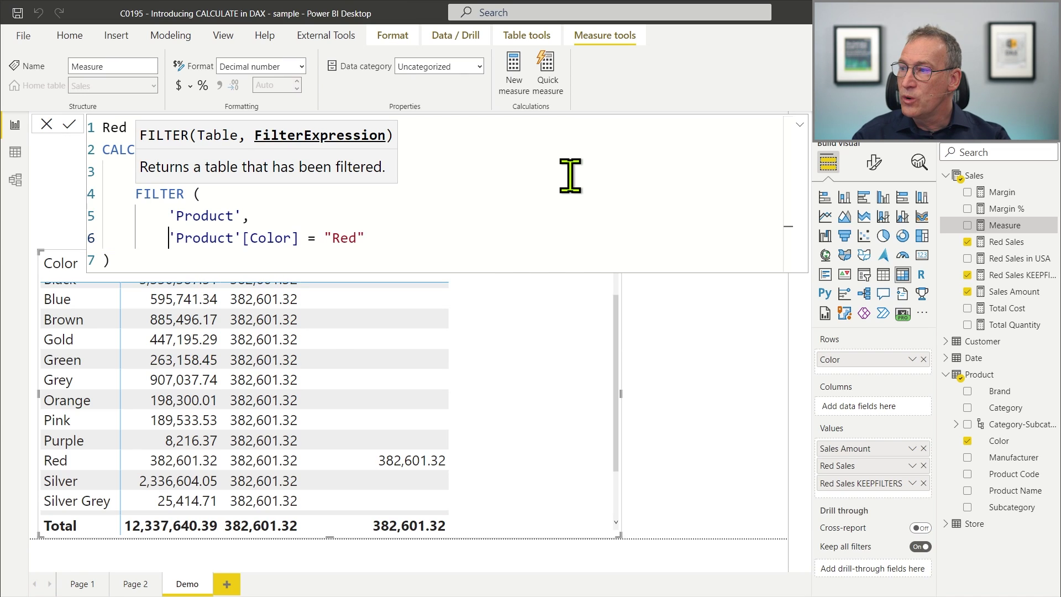
pyautogui.hotkey('shift', 'Return')
pyautogui.hotkey('shift', 'Tab')
pyautogui.write(')')
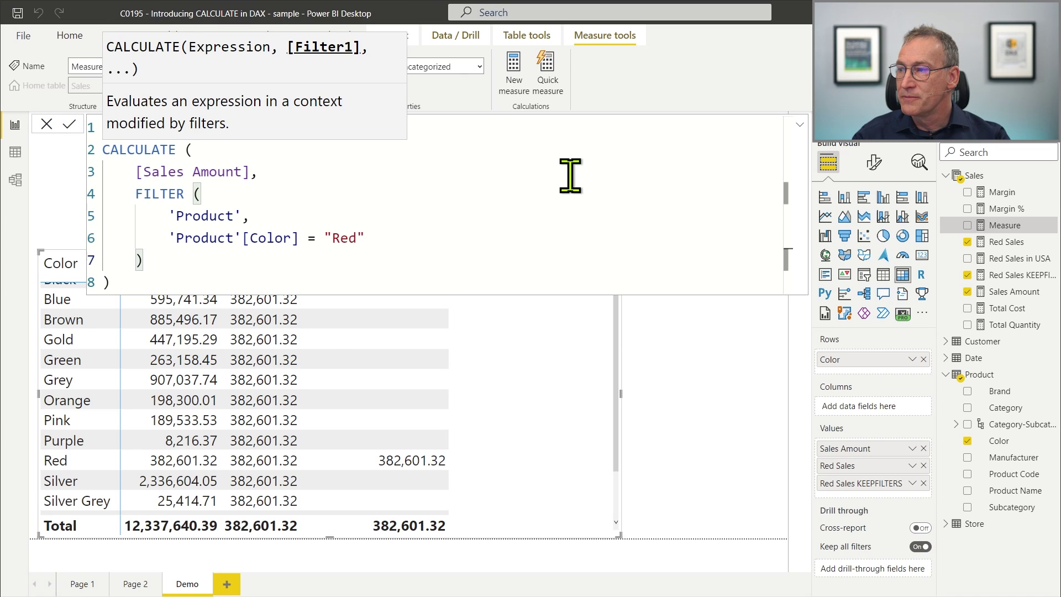
pyautogui.press('Down')
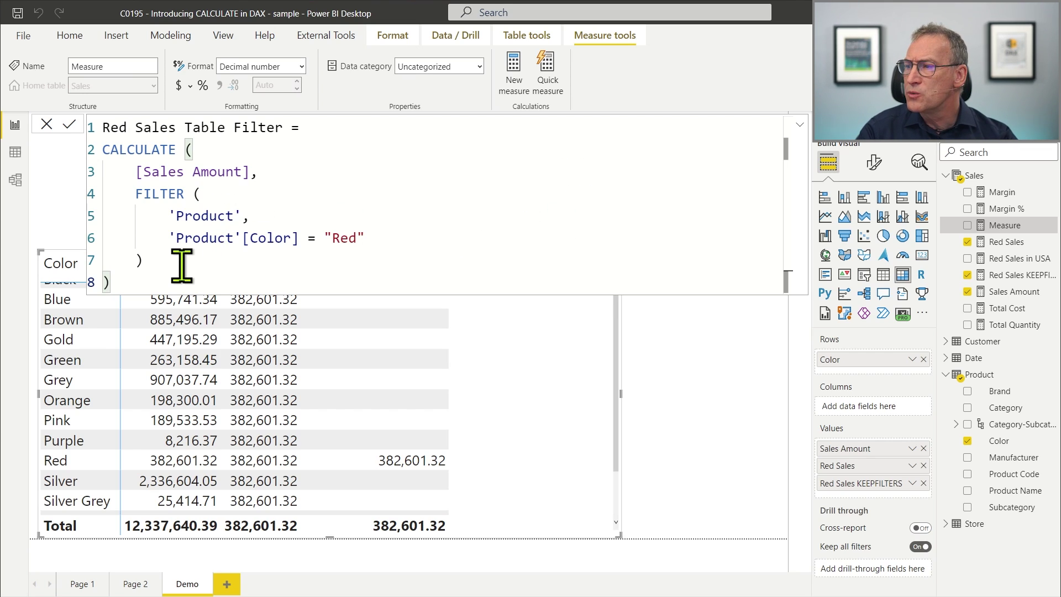
pyautogui.click(157, 260)
pyautogui.moveTo(157, 260); pyautogui.dragTo(88, 202)
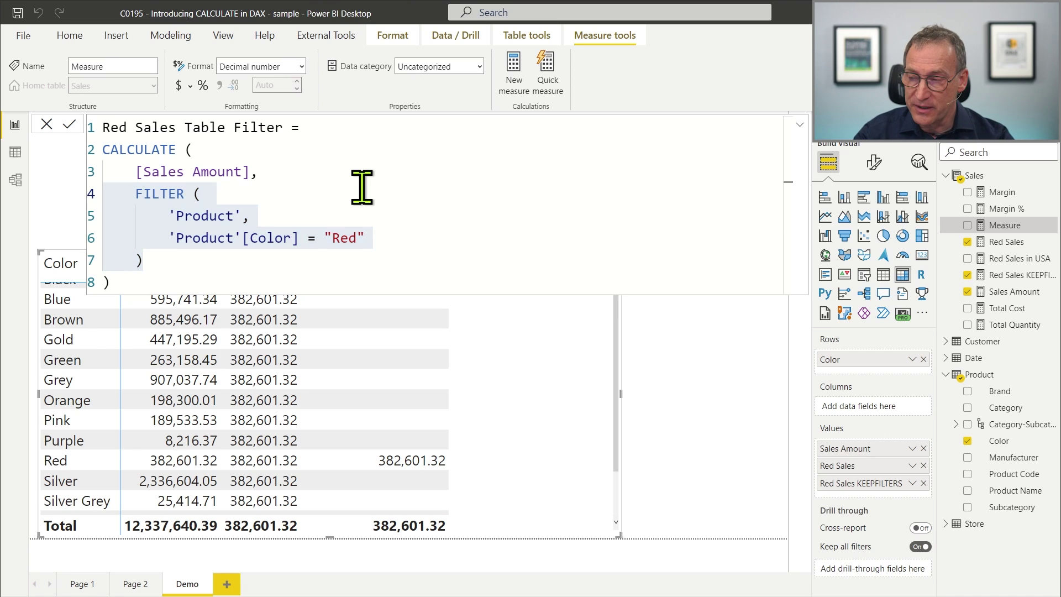
pyautogui.press('Return')
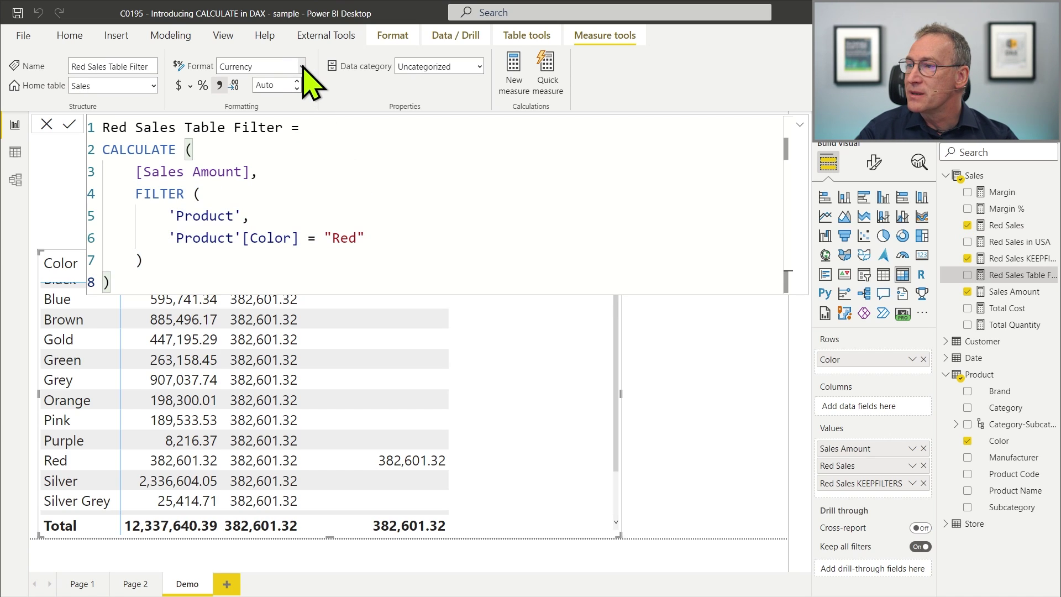
# Step: Format Red Sales Table Filter as Decimal number and add it to the color table
pyautogui.click(301, 66)
pyautogui.click(329, 131)
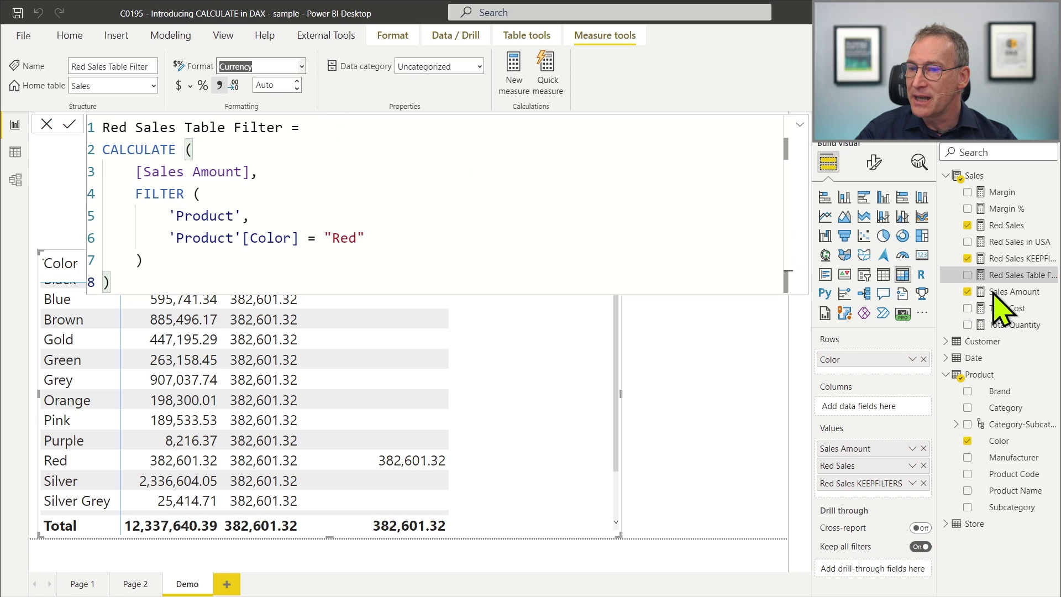
pyautogui.moveTo(1000, 277); pyautogui.dragTo(459, 359)
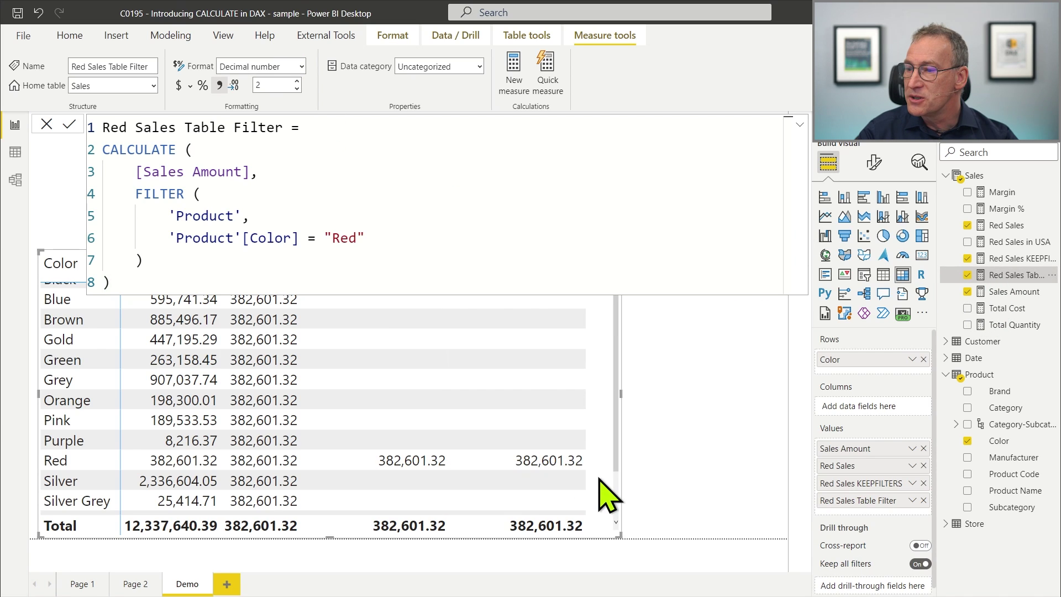
# Step: Reselect the color table and display the Red Sales Table Filter formula
pyautogui.click(660, 464)
pyautogui.click(617, 439)
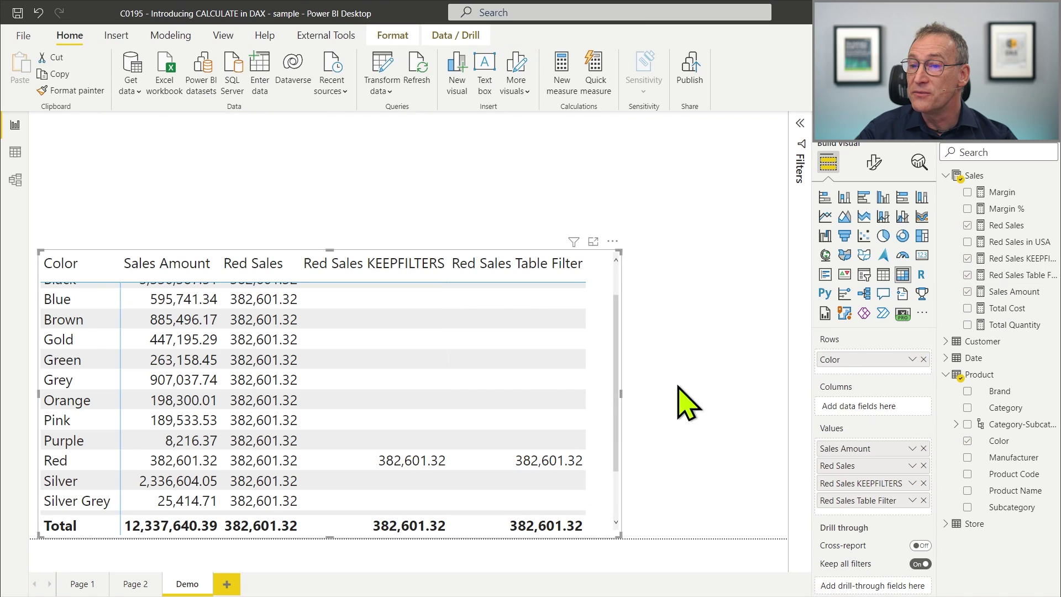
pyautogui.click(1020, 275)
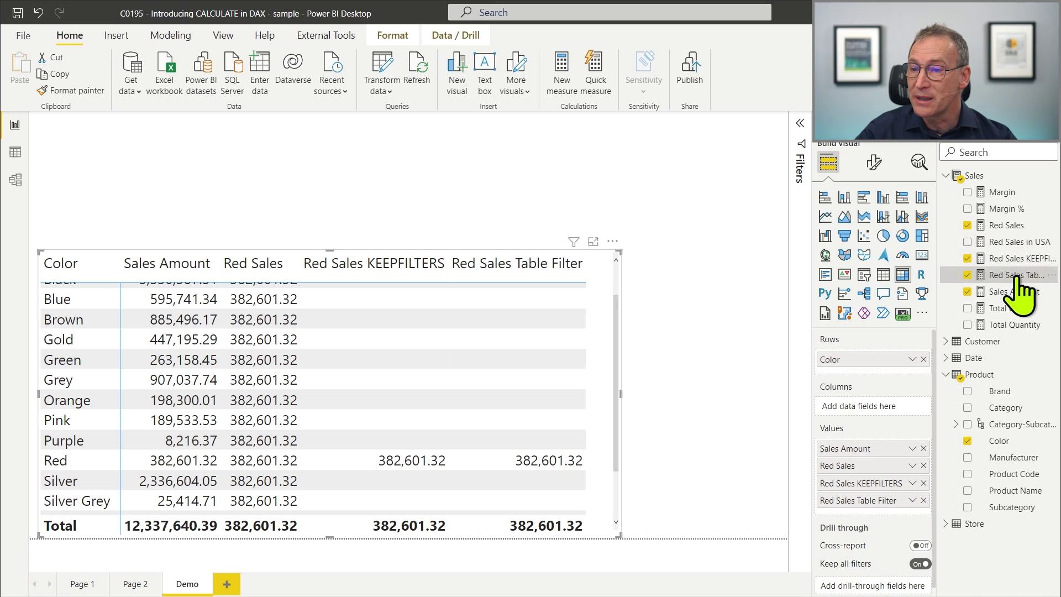